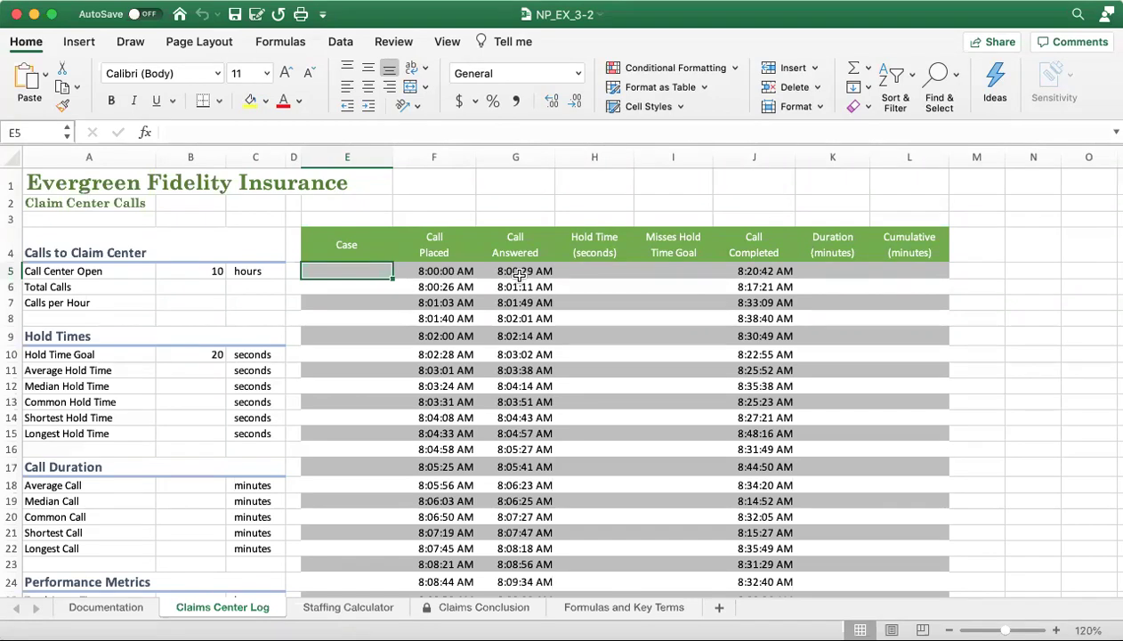
Examine the hold time goal in B10 and the first-row cells of the hold time, missed goal, call times, duration and cumulative columns
left_click(591, 273)
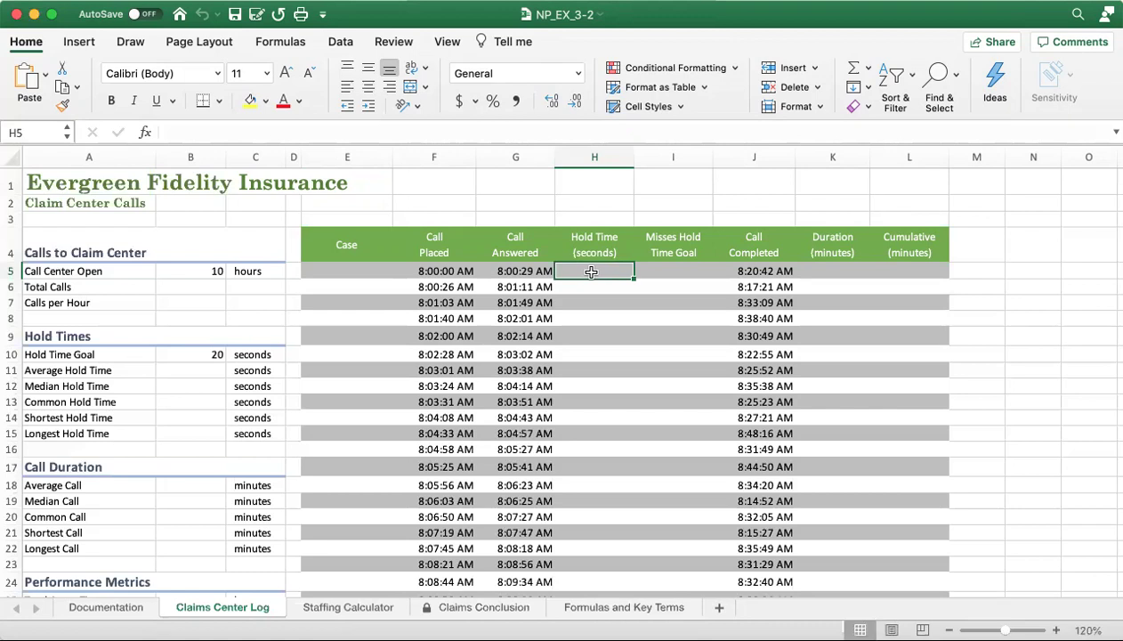
left_click(673, 269)
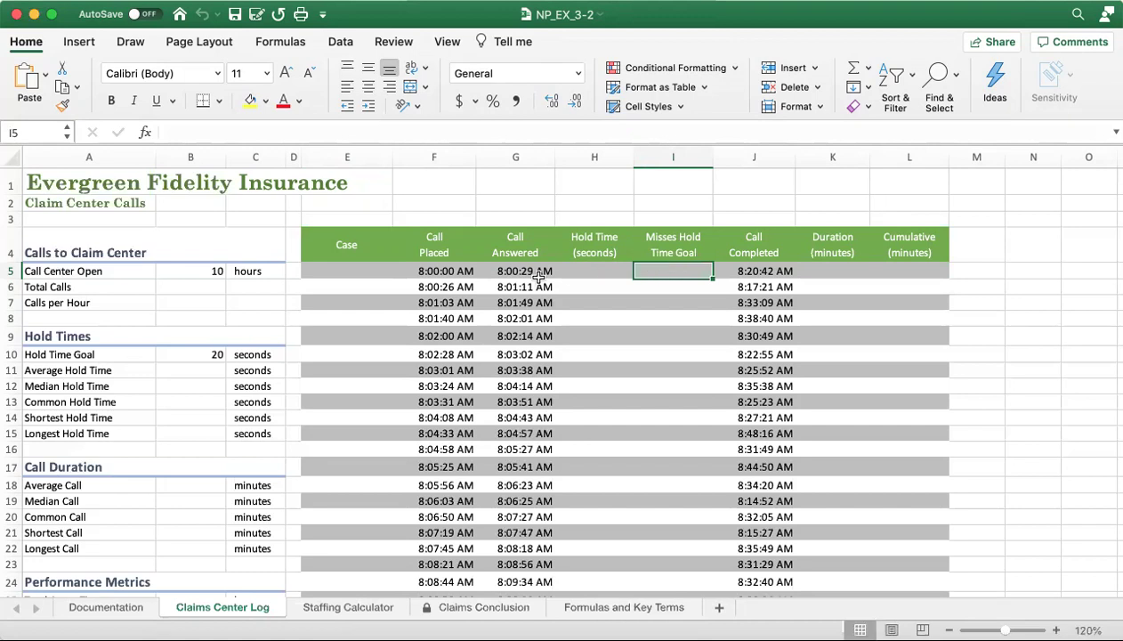
left_click(201, 359)
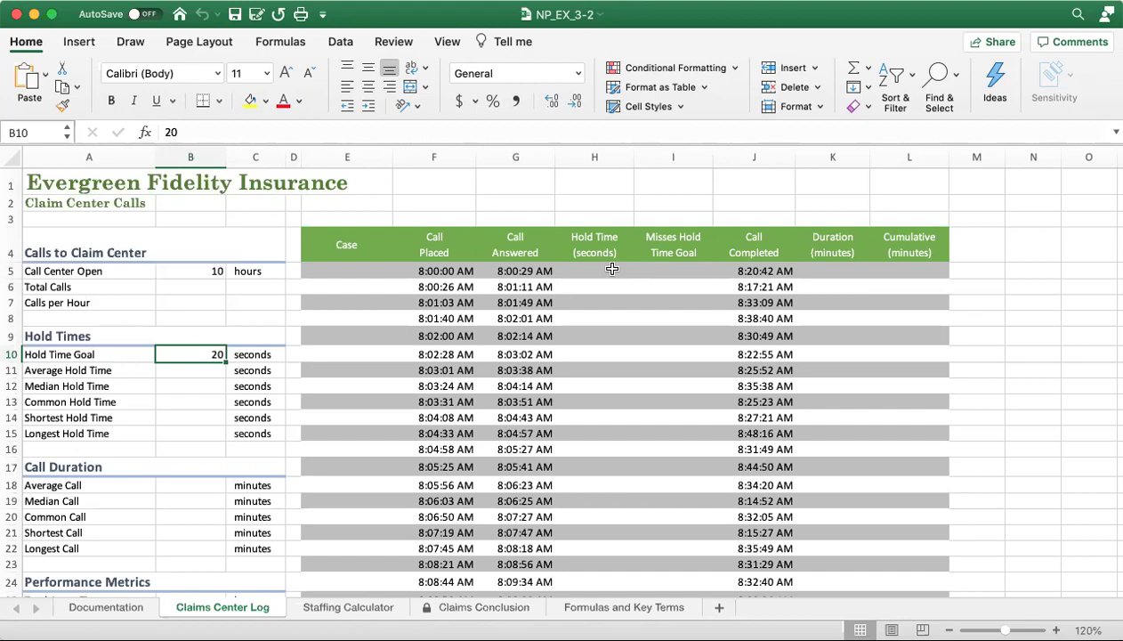
left_click(672, 268)
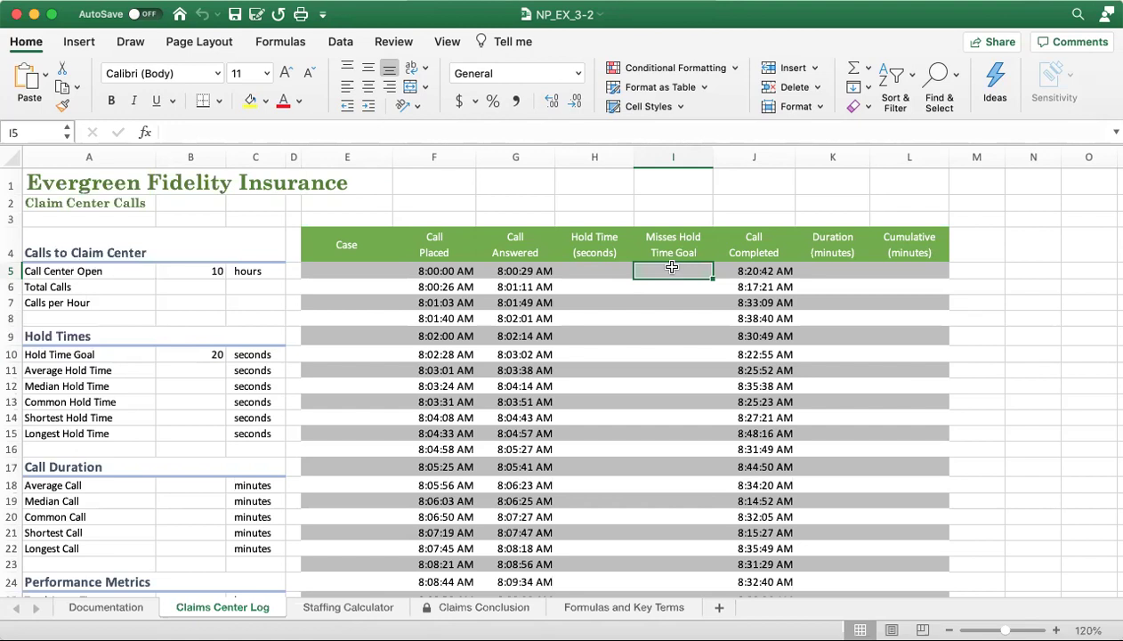
left_click(836, 271)
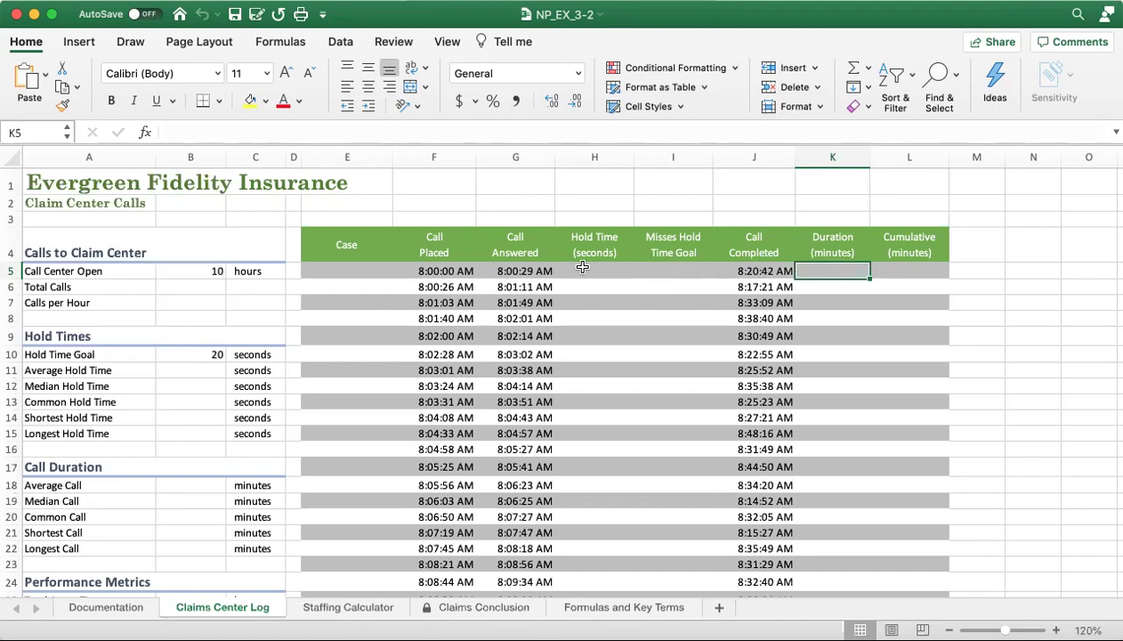
left_click(513, 270)
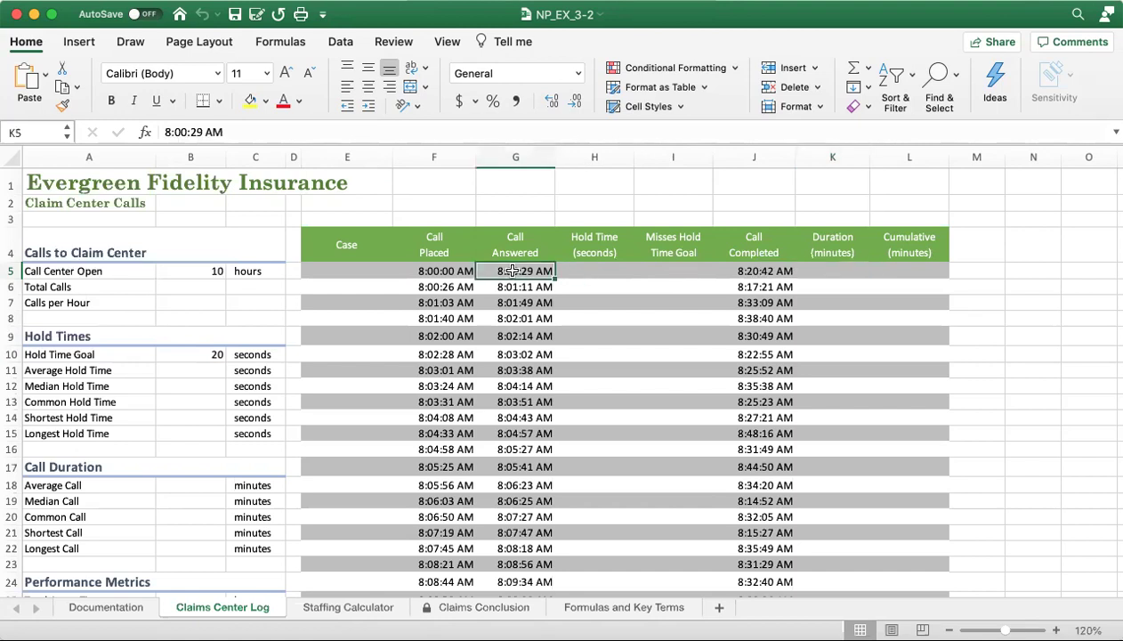
left_click(759, 272)
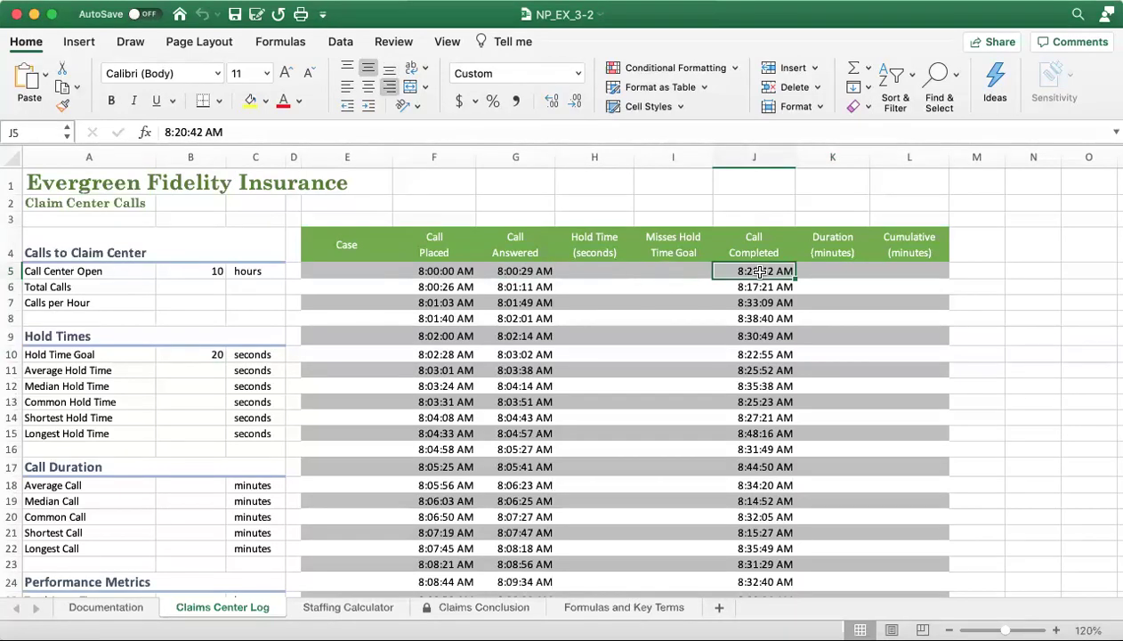
left_click(831, 273)
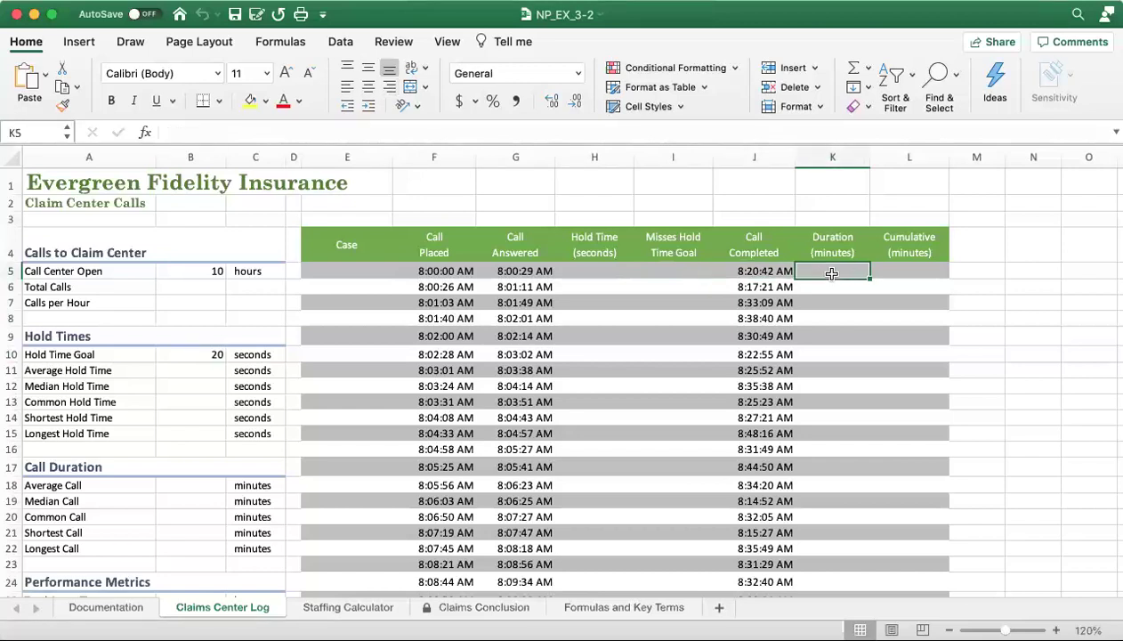
left_click(908, 274)
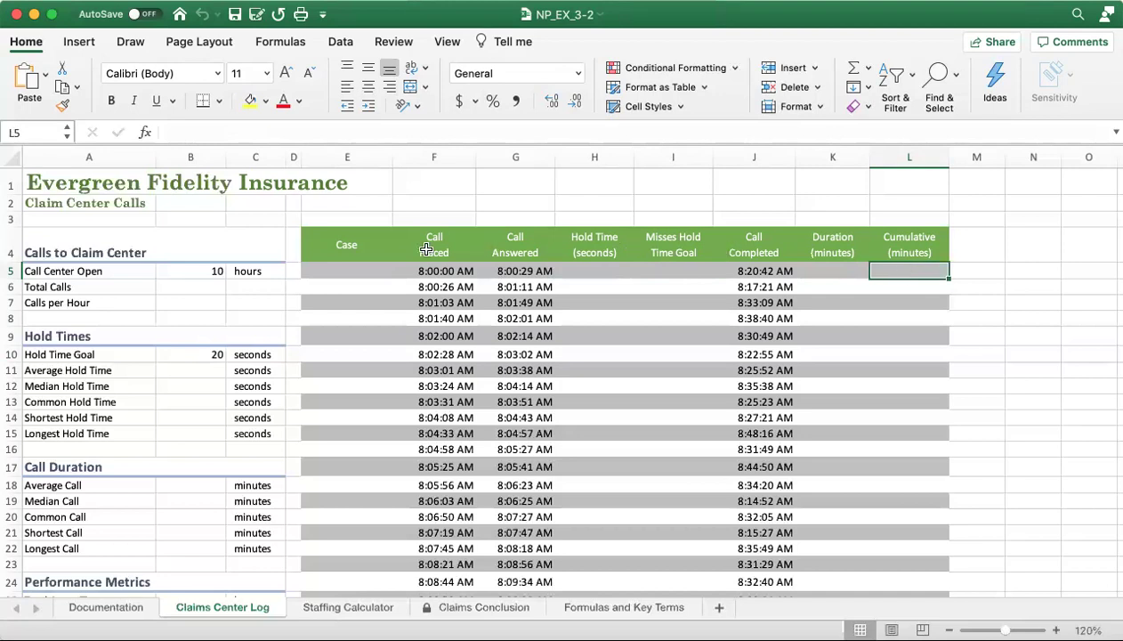
Enter the case IDs Claims21225 in E5 and Claims21226 in E6 of the Case column
left_click(354, 270)
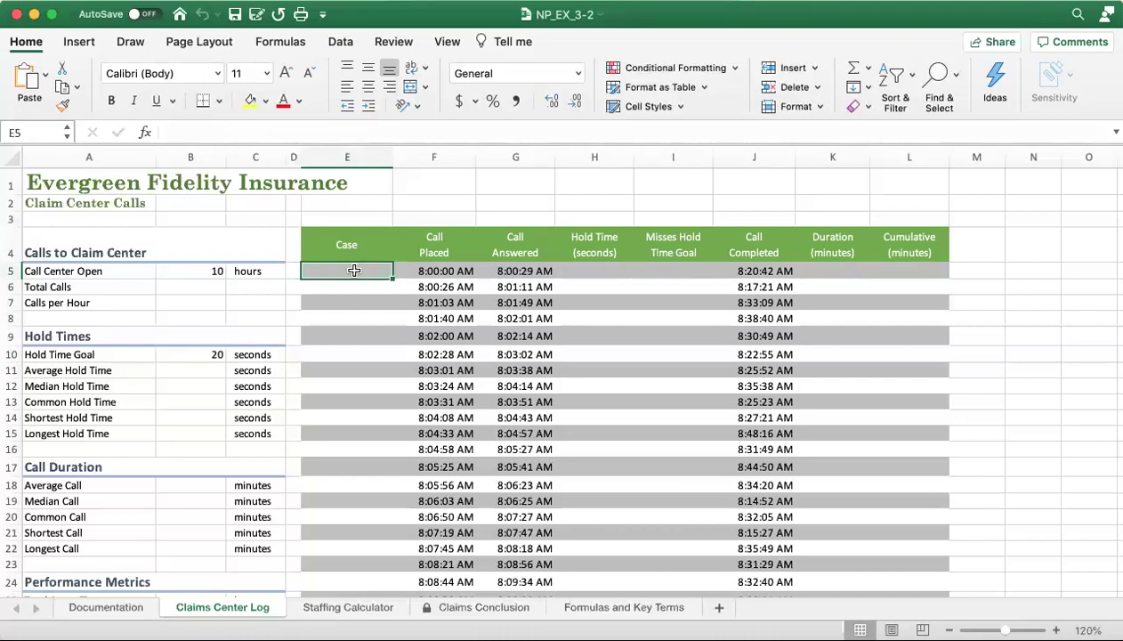
type("C")
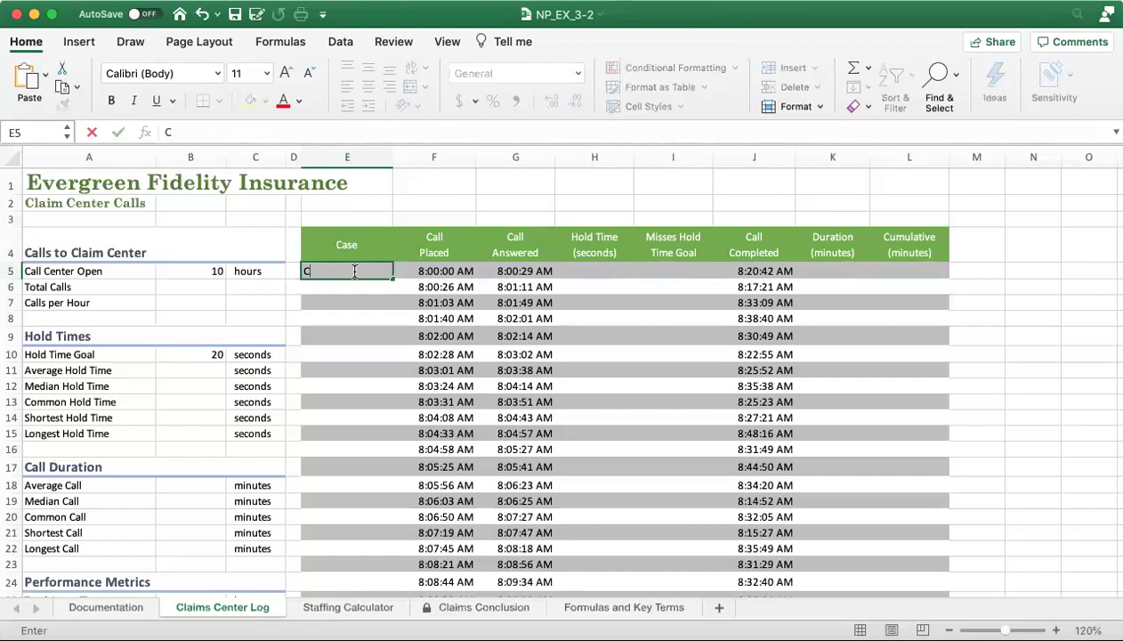
type("laims21225")
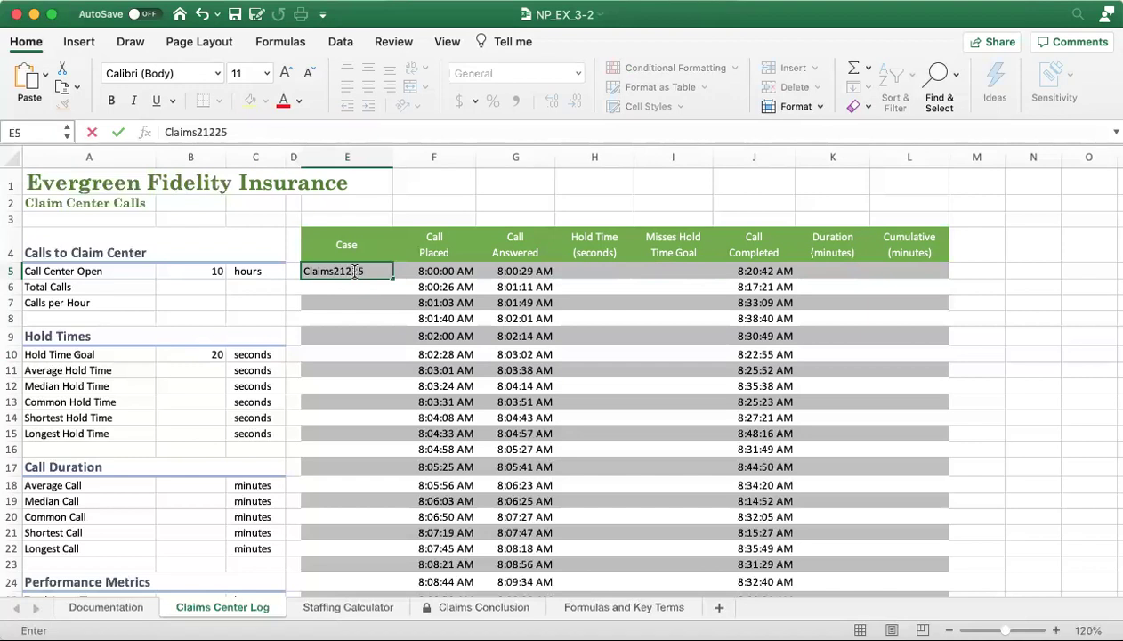
key("Return")
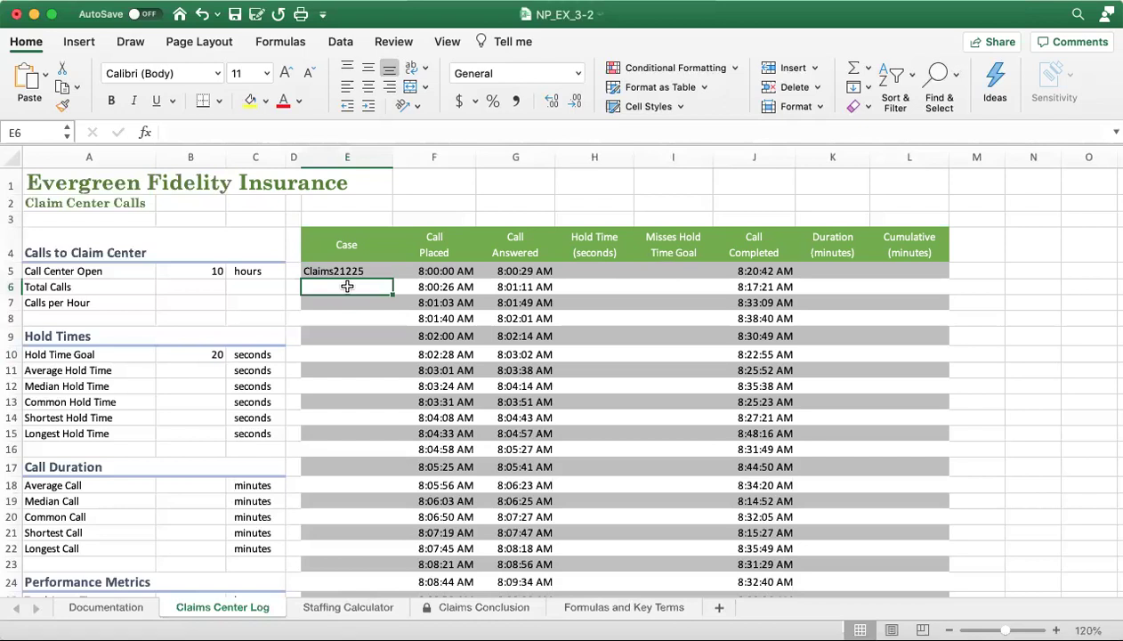
type("Claims21225")
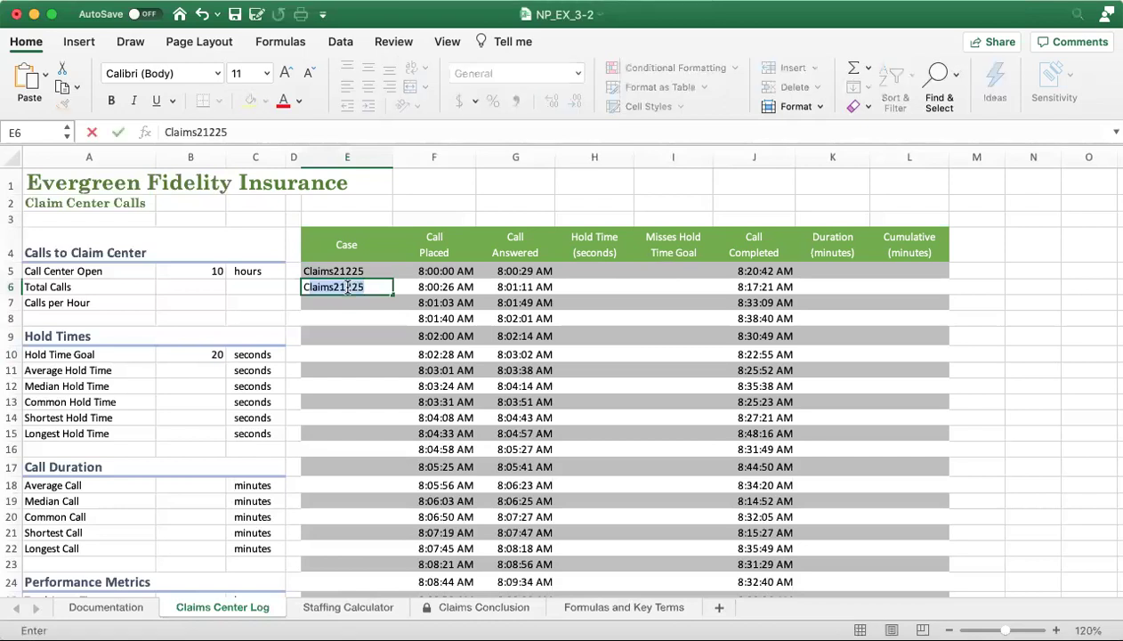
left_click(374, 286)
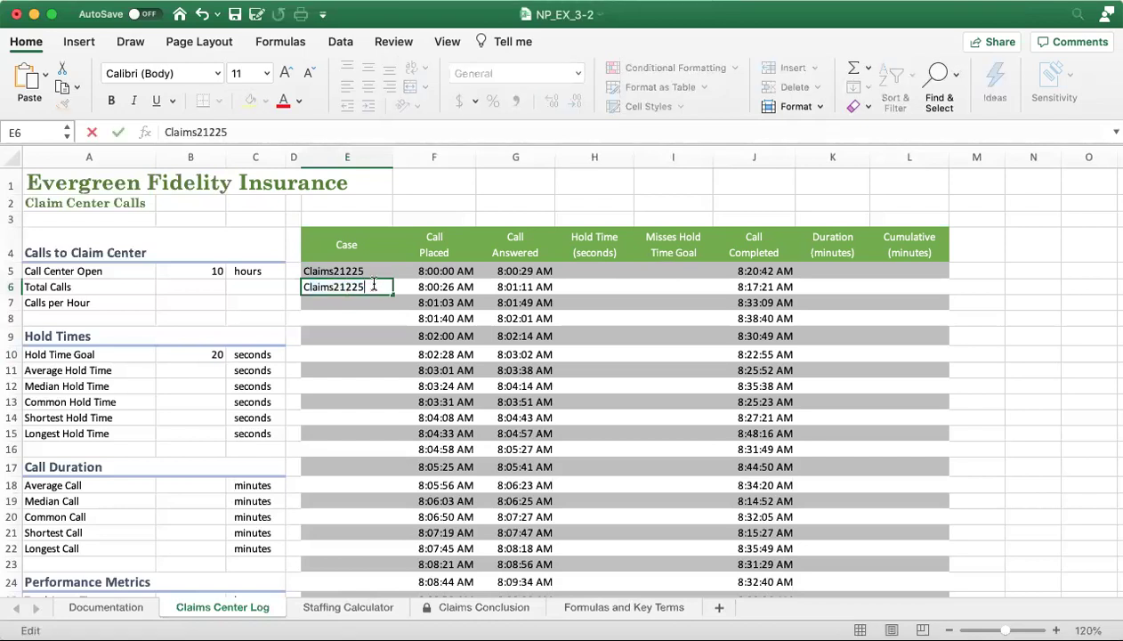
key("BackSpace")
type("6")
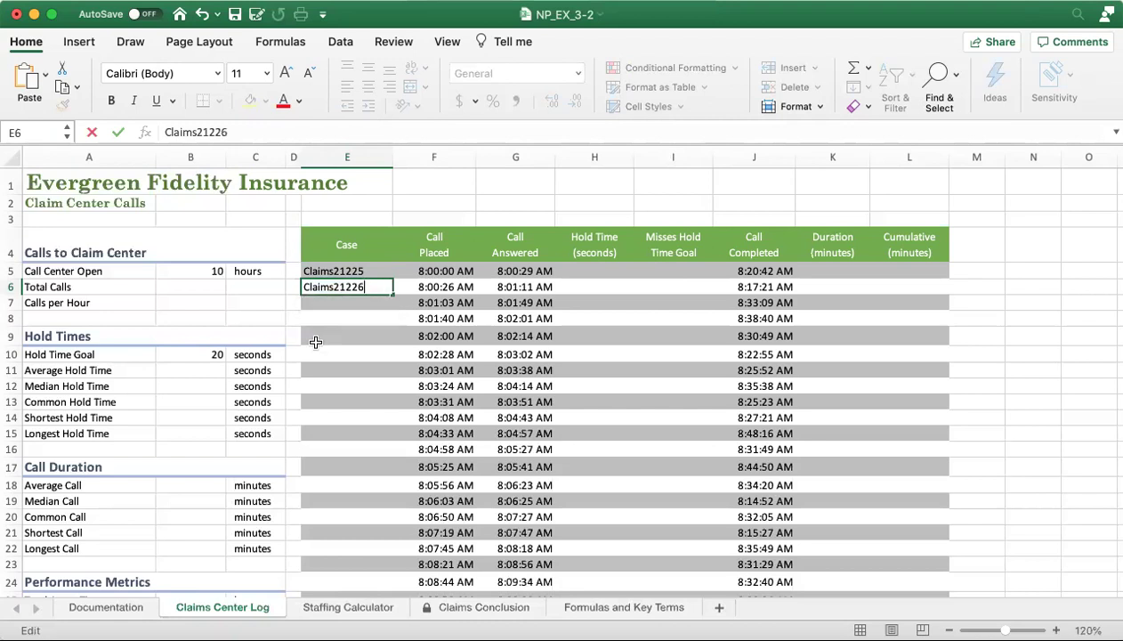
left_click(351, 303)
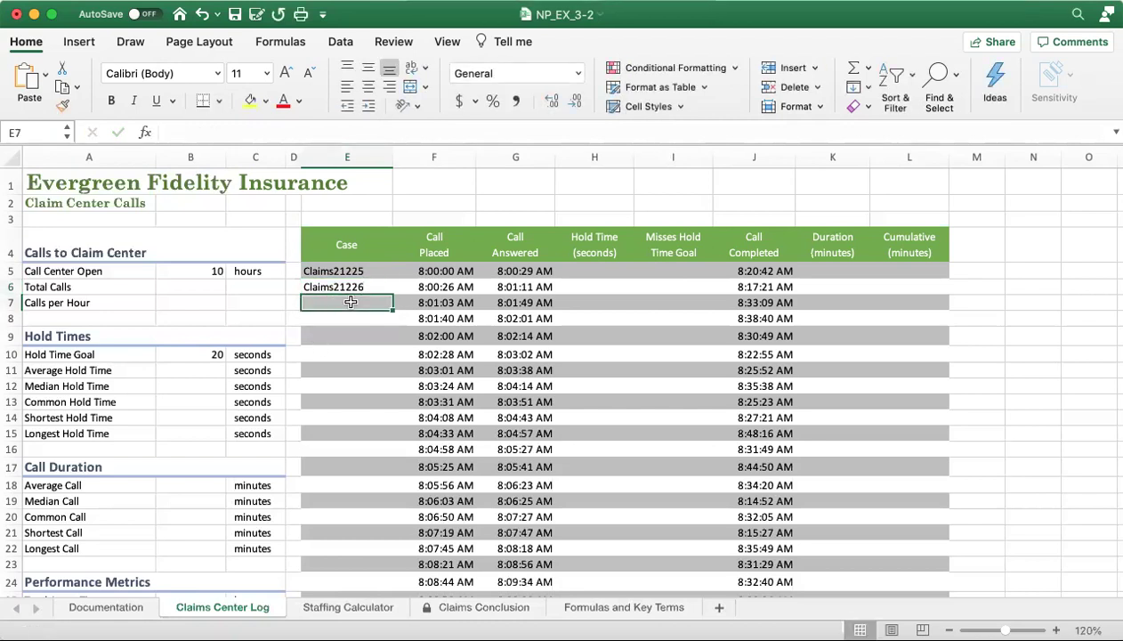
Look through the rows of the call log to see how far the records extend
left_click(353, 271)
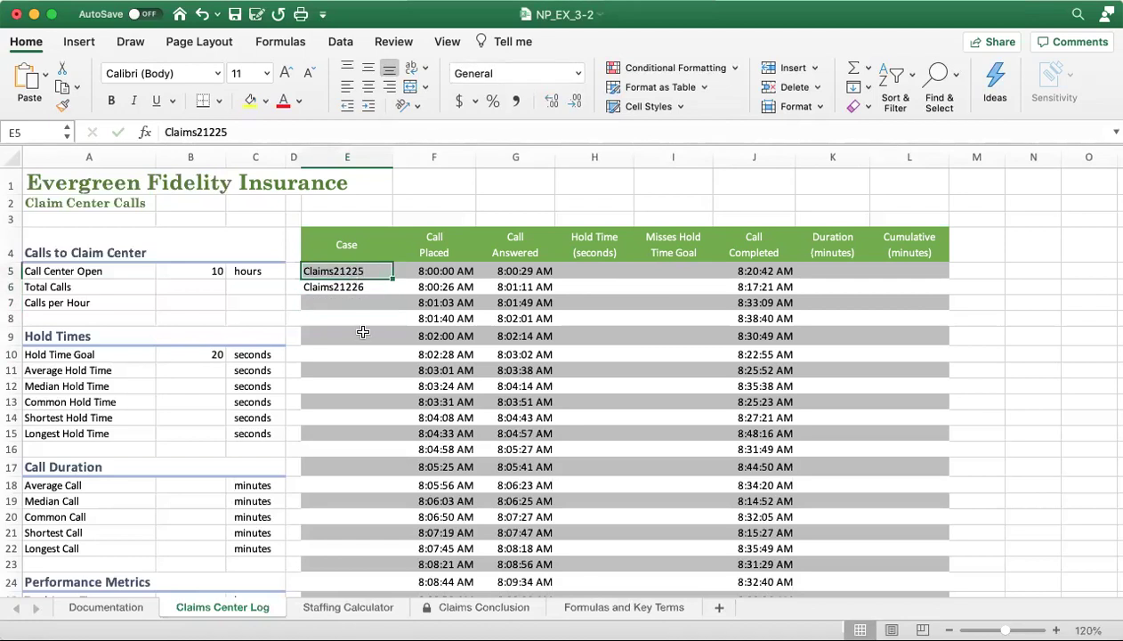
scroll(363, 337, "down", 18)
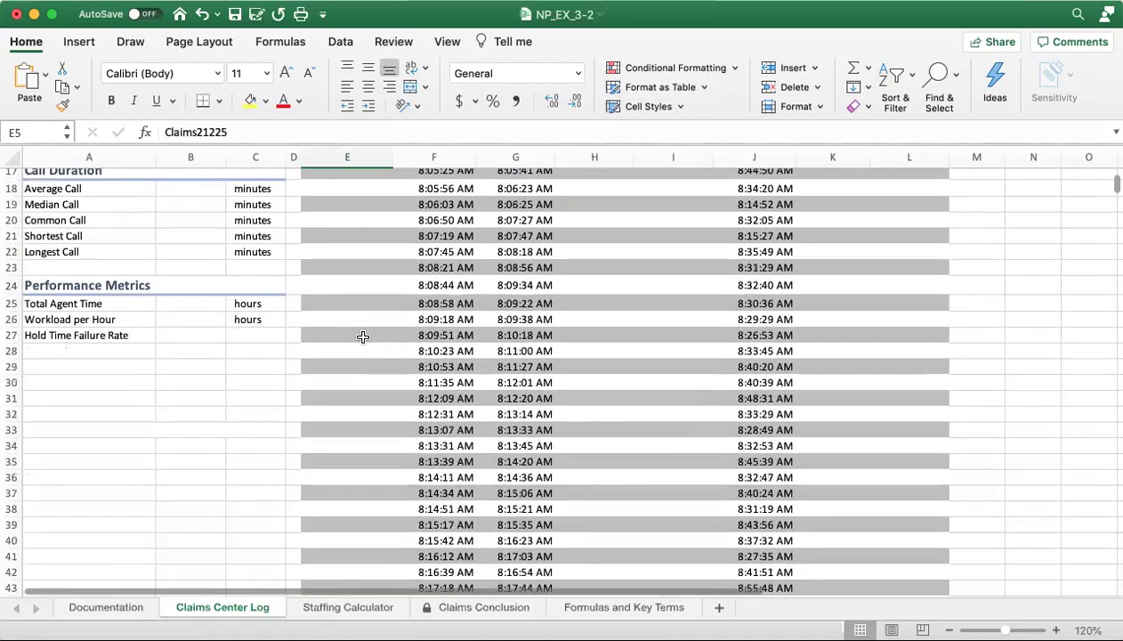
scroll(363, 337, "down", 15)
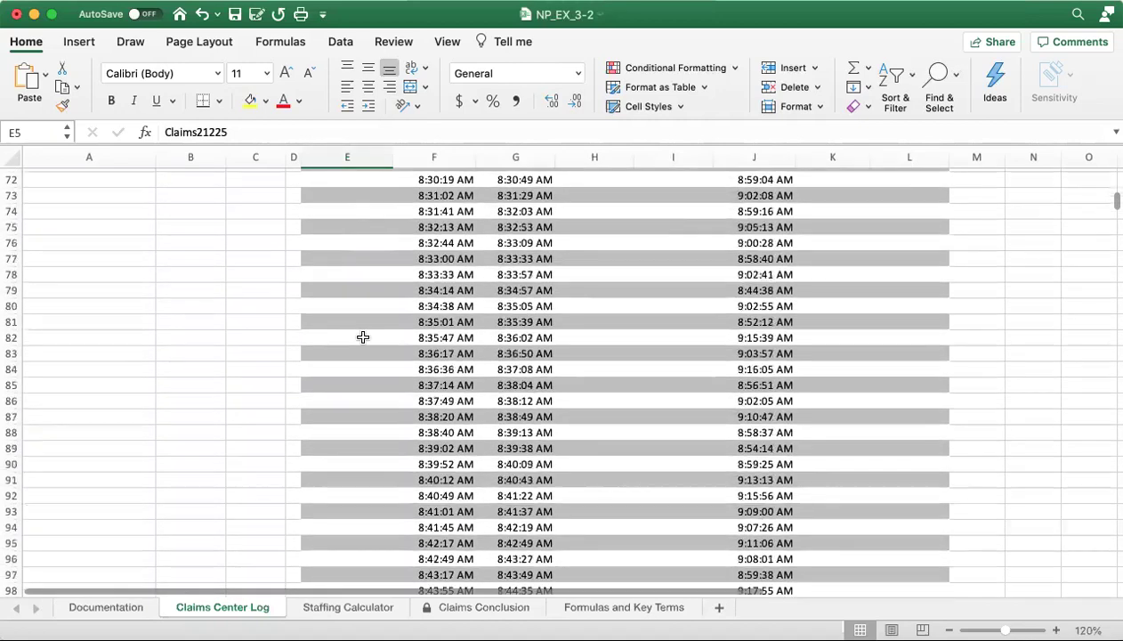
scroll(363, 336, "down", 2)
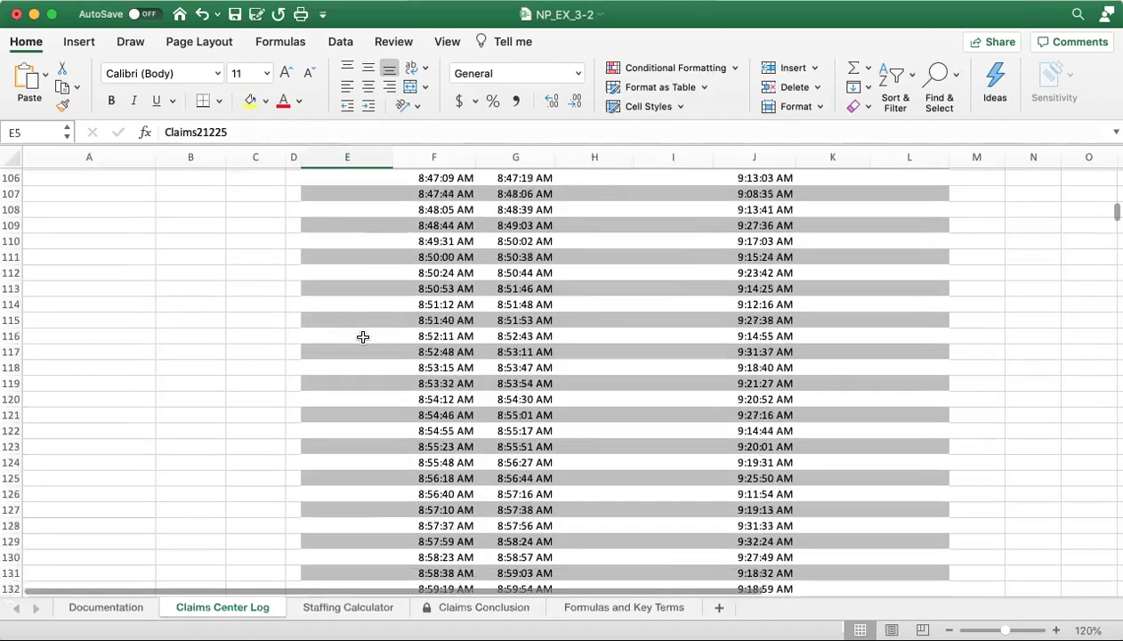
scroll(363, 337, "down", 7)
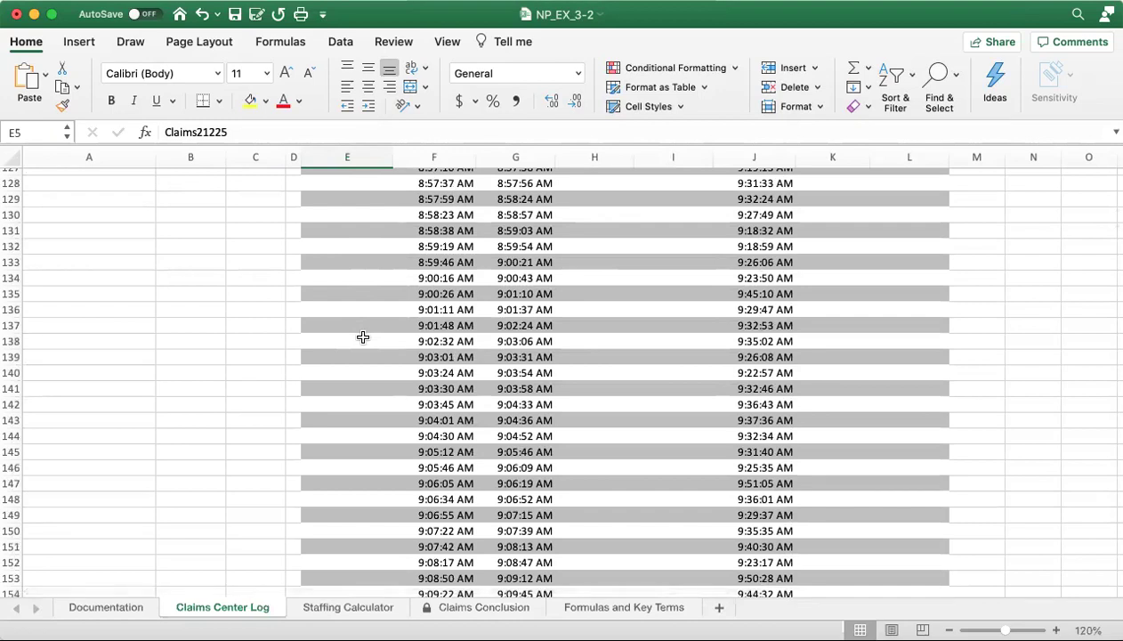
scroll(363, 337, "up", 20)
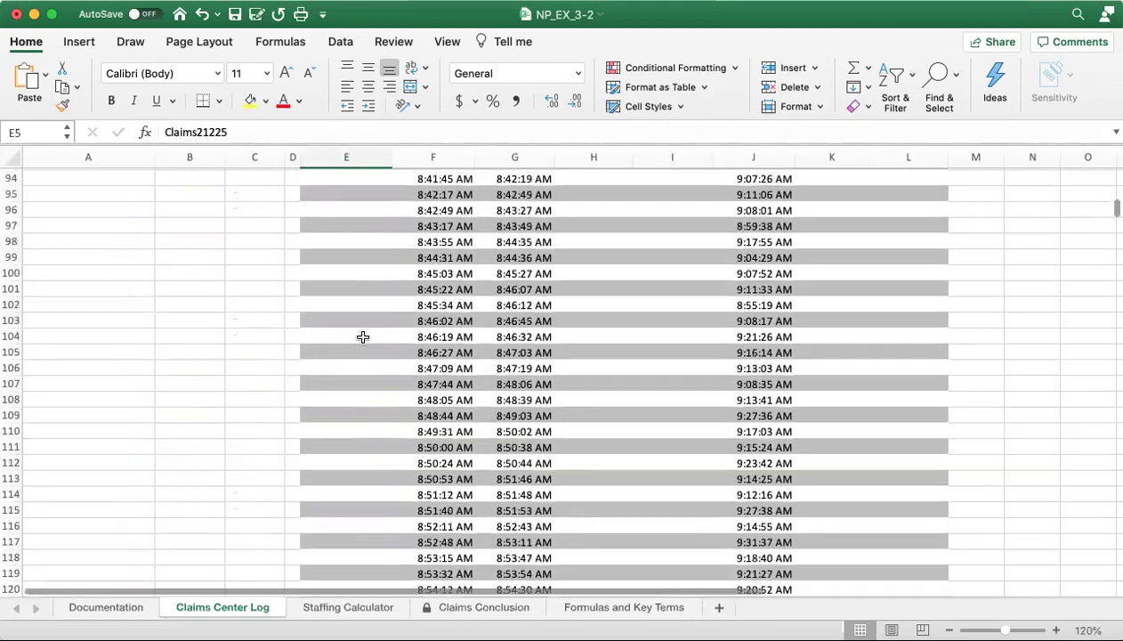
scroll(363, 337, "up", 18)
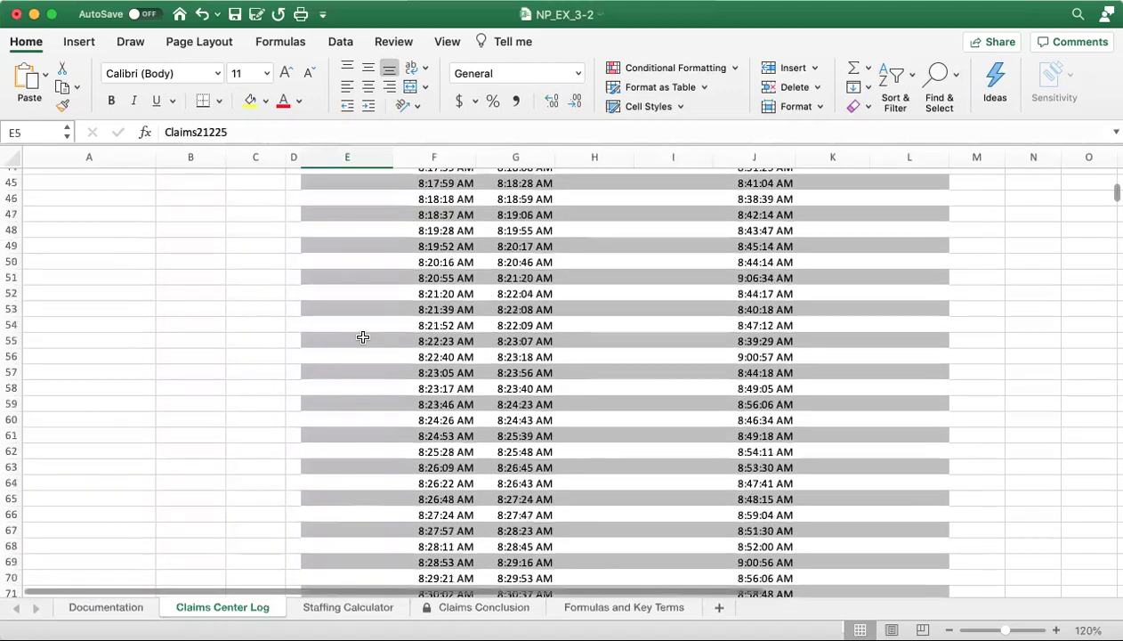
scroll(363, 337, "up", 2)
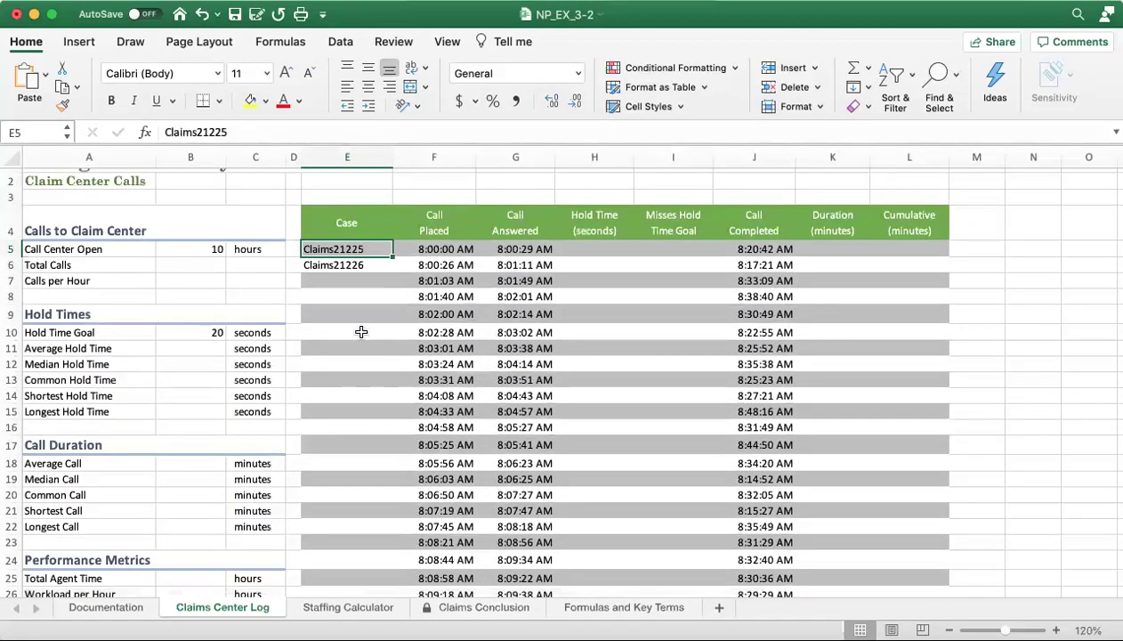
Extend the case ID series from E5:E6 down to E24, filling without formatting
left_click_drag(357, 252, 360, 260)
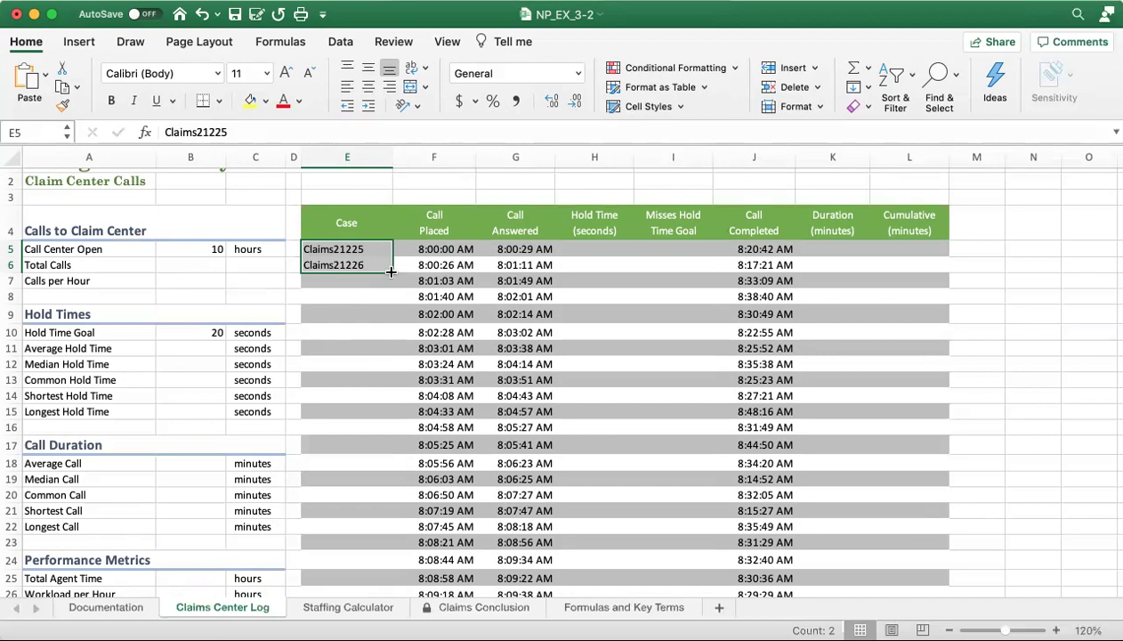
left_click_drag(391, 271, 402, 562)
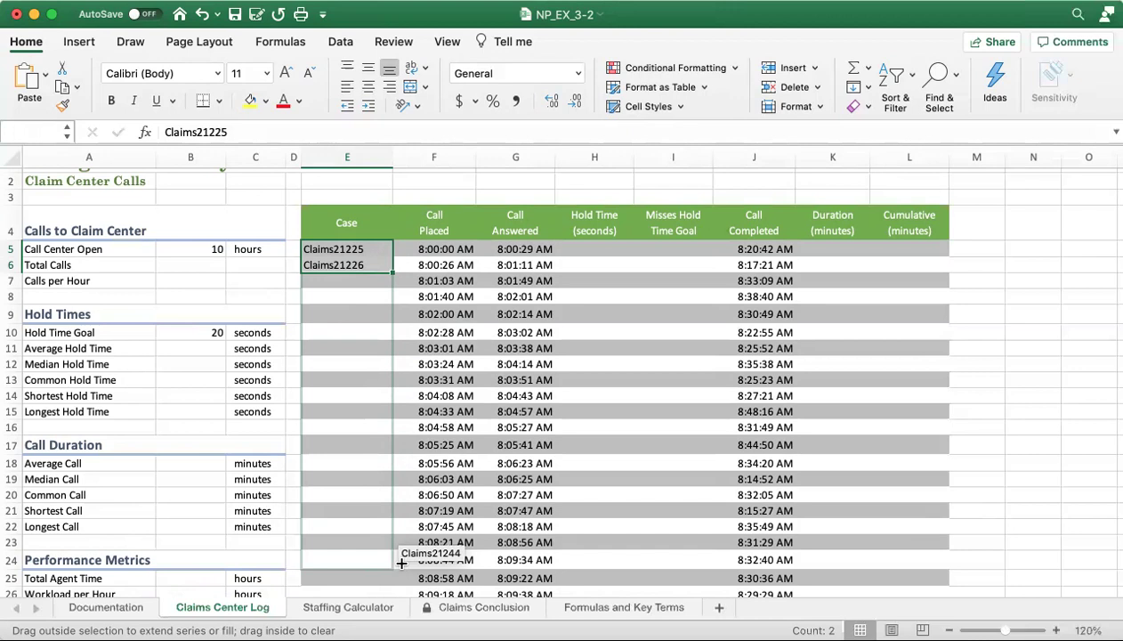
left_click_drag(401, 563, 401, 564)
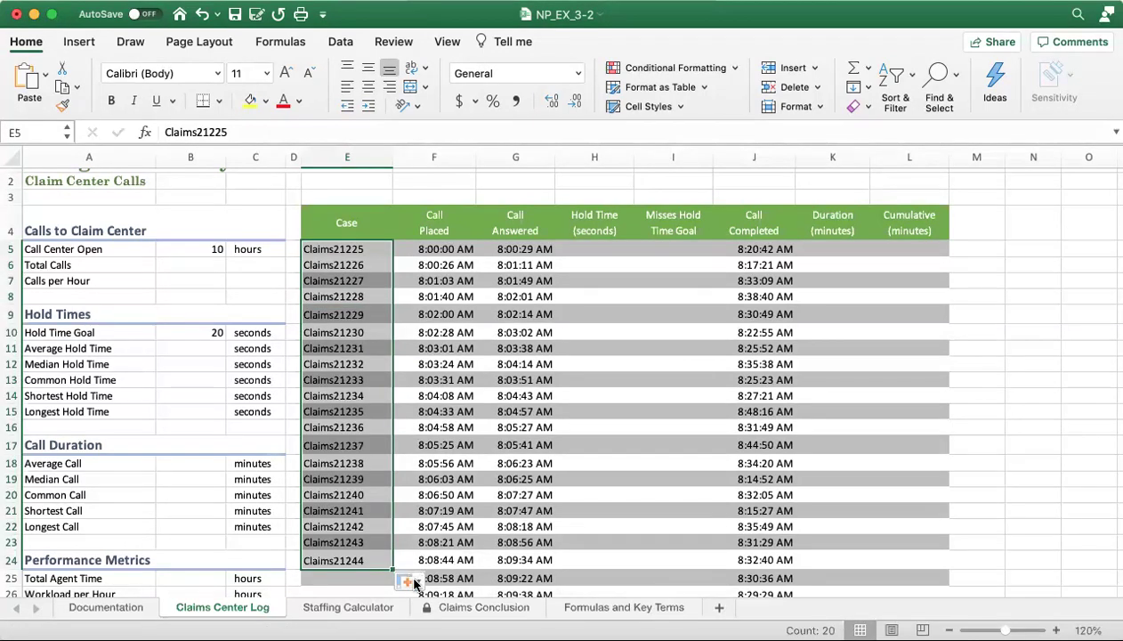
left_click(416, 583)
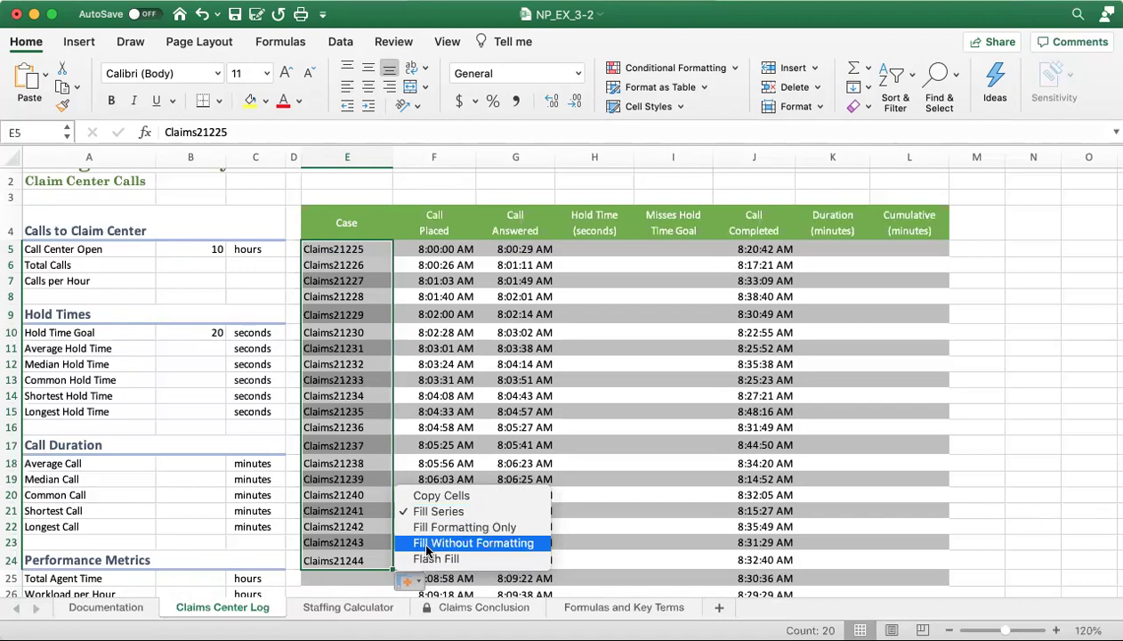
left_click(426, 544)
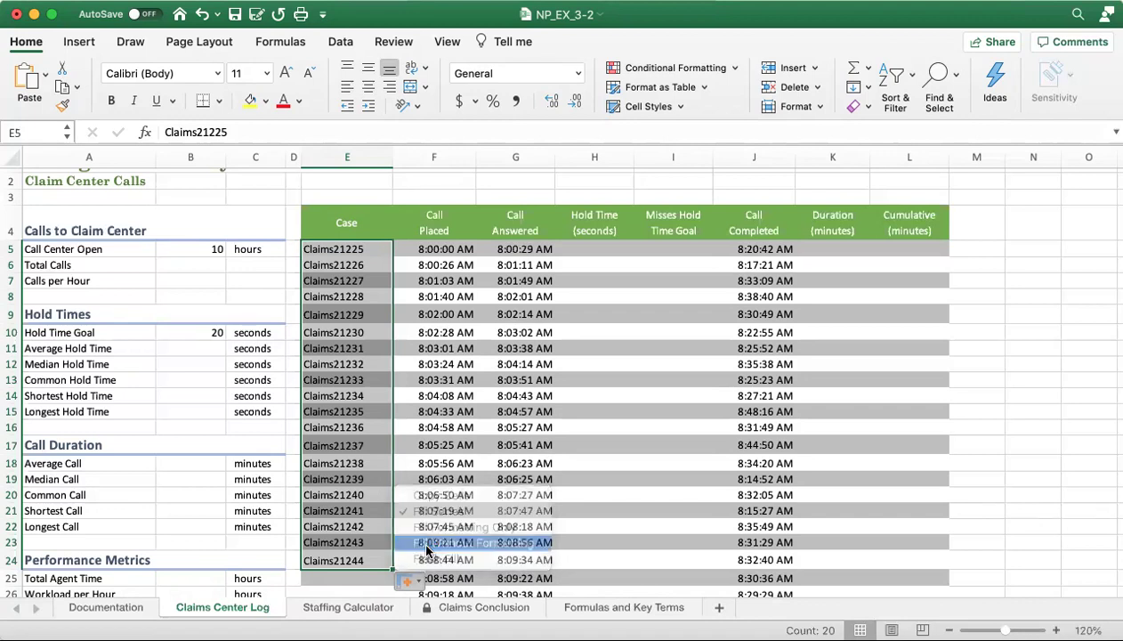
left_click(646, 428)
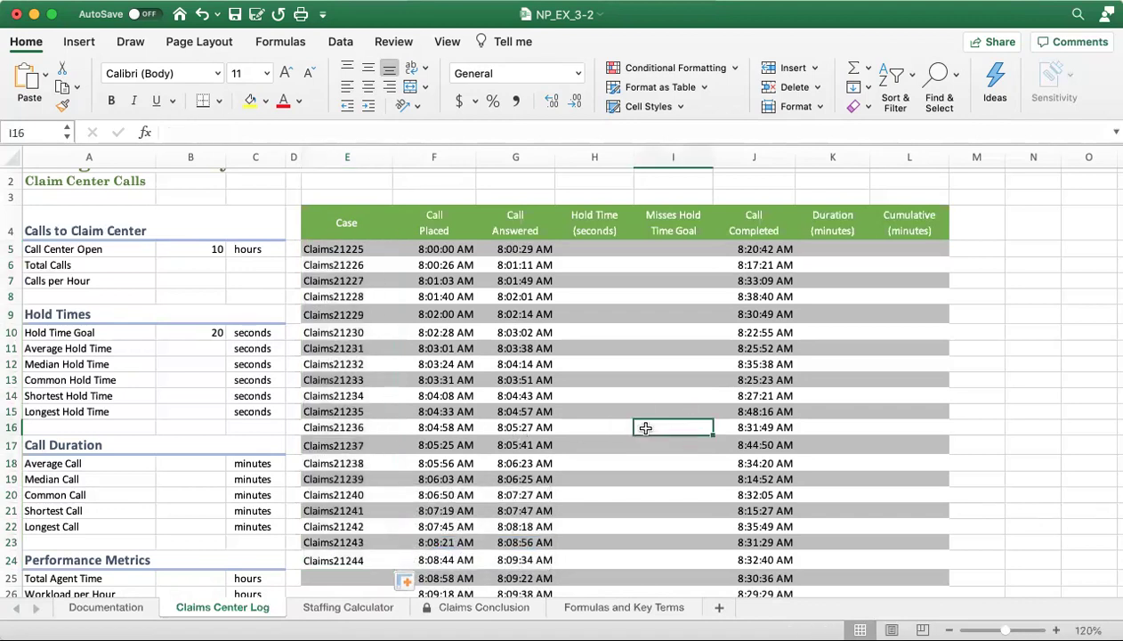
Start the hold time formula in H5 by subtracting the call placed time F5 from the call answered time G5
left_click(593, 248)
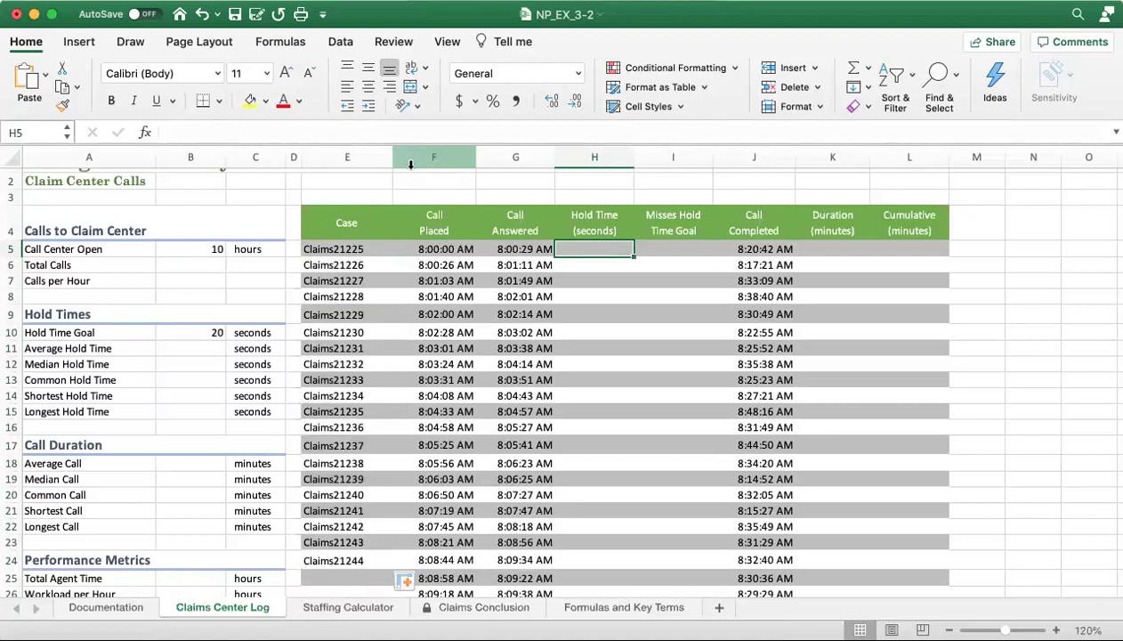
left_click(346, 130)
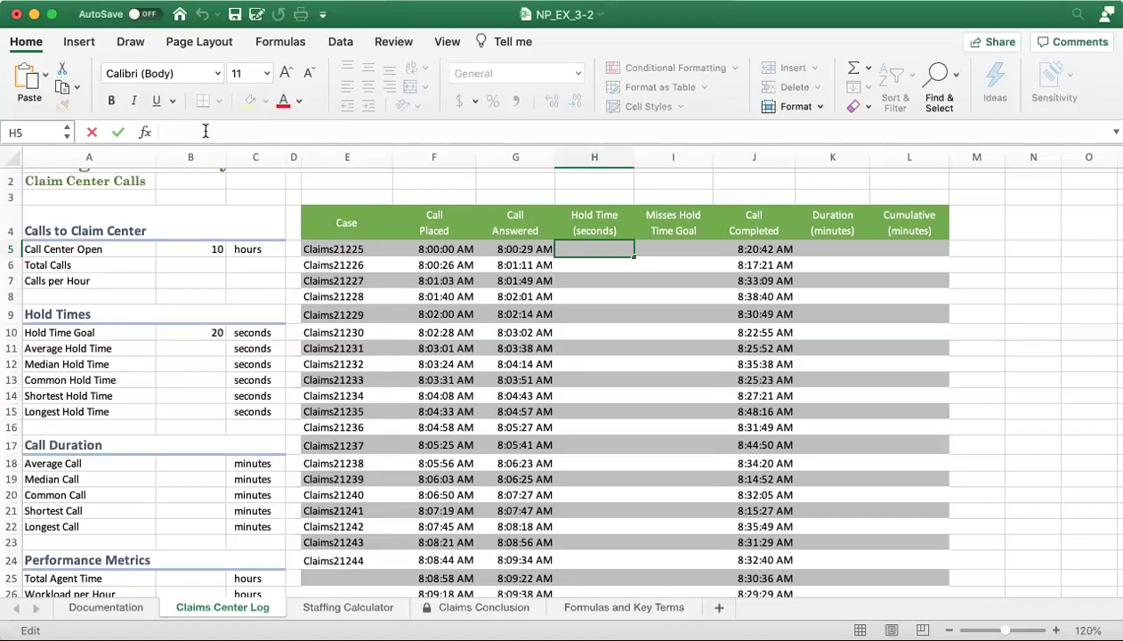
type("=")
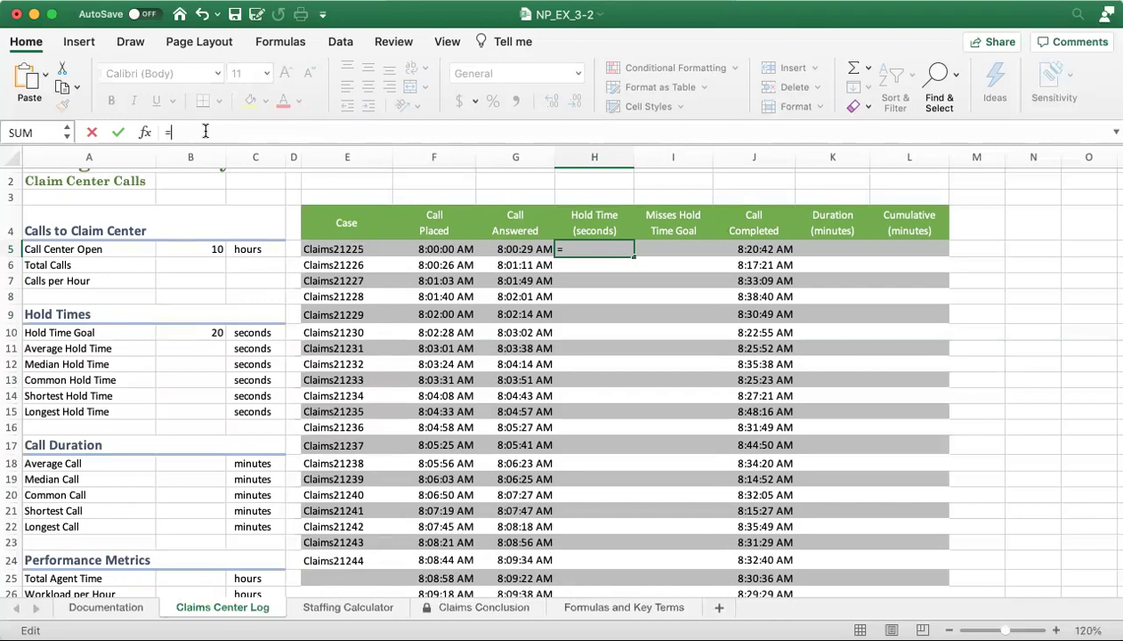
left_click(343, 215)
left_click(517, 249)
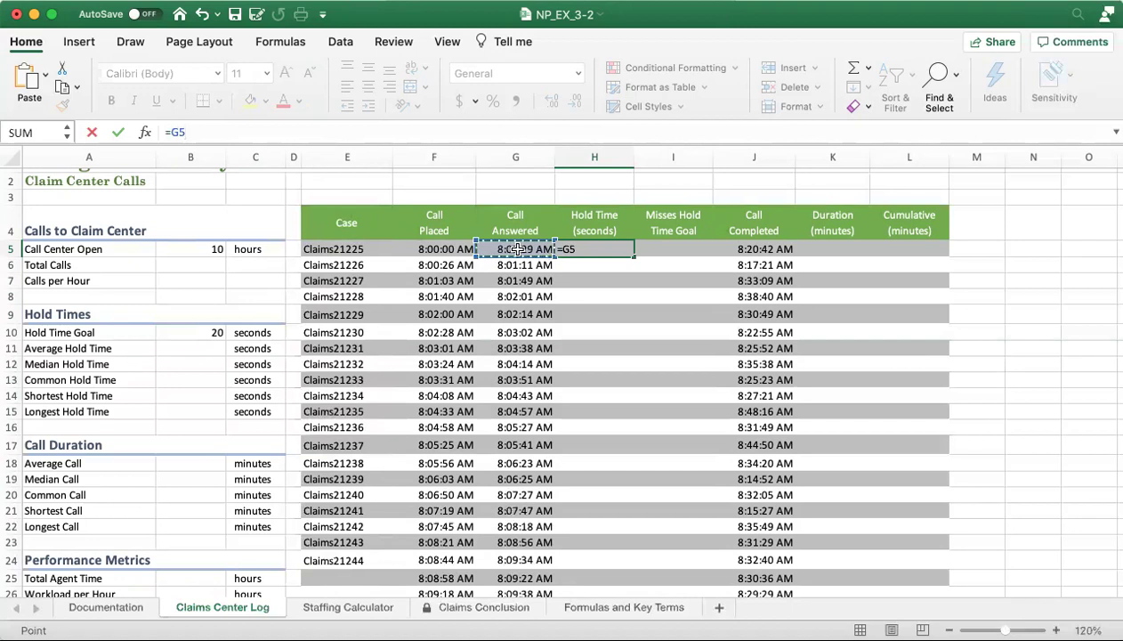
type("-")
left_click(446, 250)
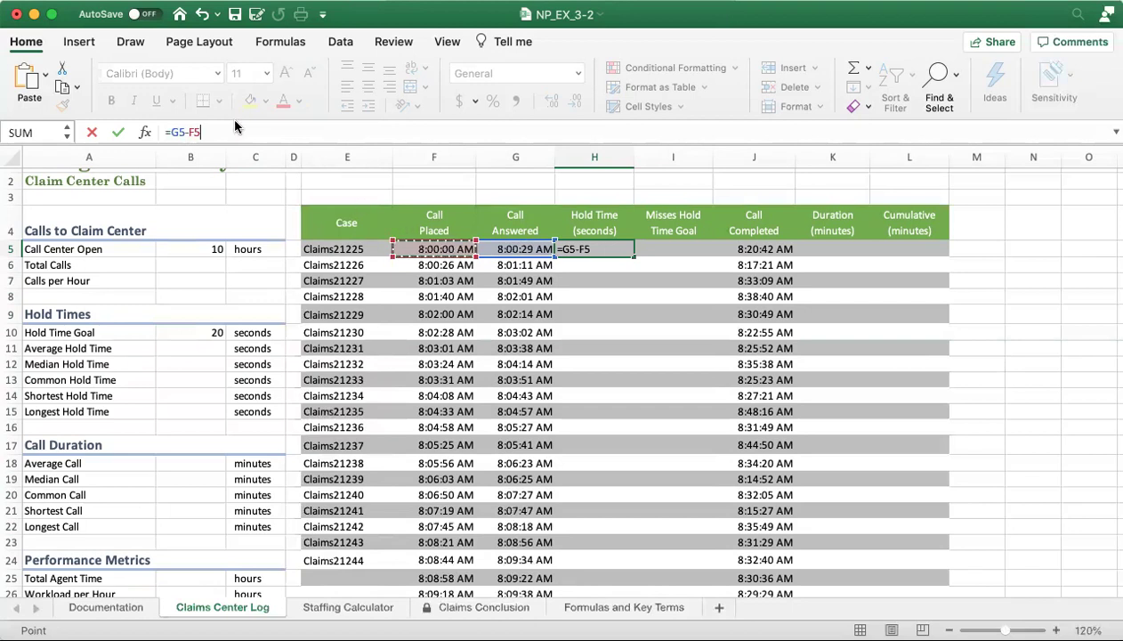
Enclose the subtraction in parentheses and convert it to seconds, completing the H5 formula as =(G5-F5)*24*60*60
left_click(169, 131)
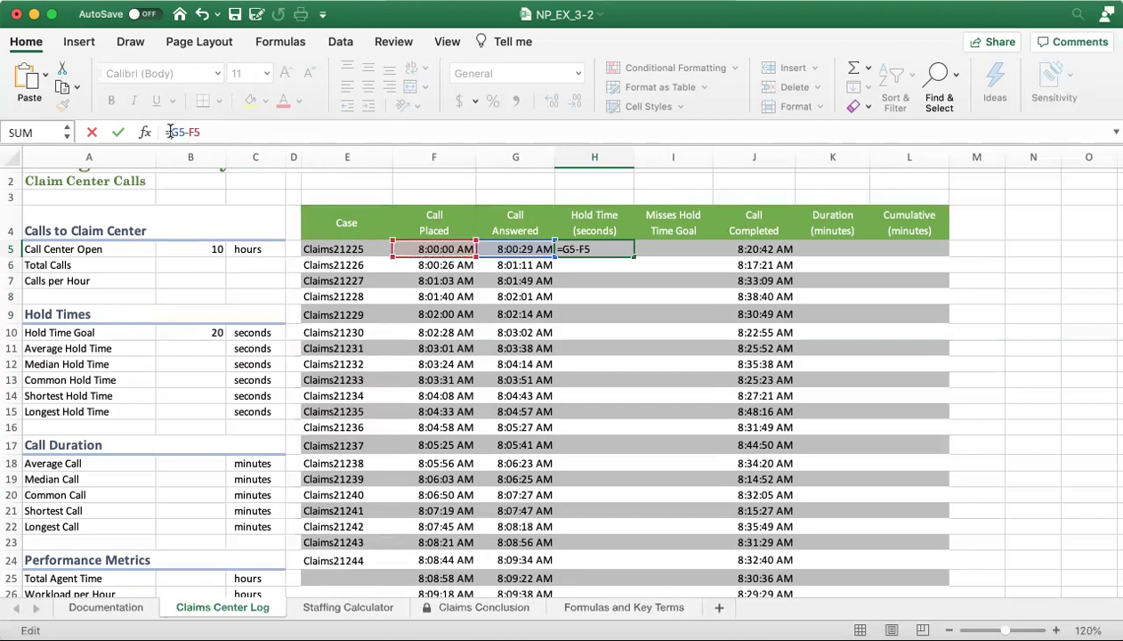
type("(")
left_click(216, 131)
type(")")
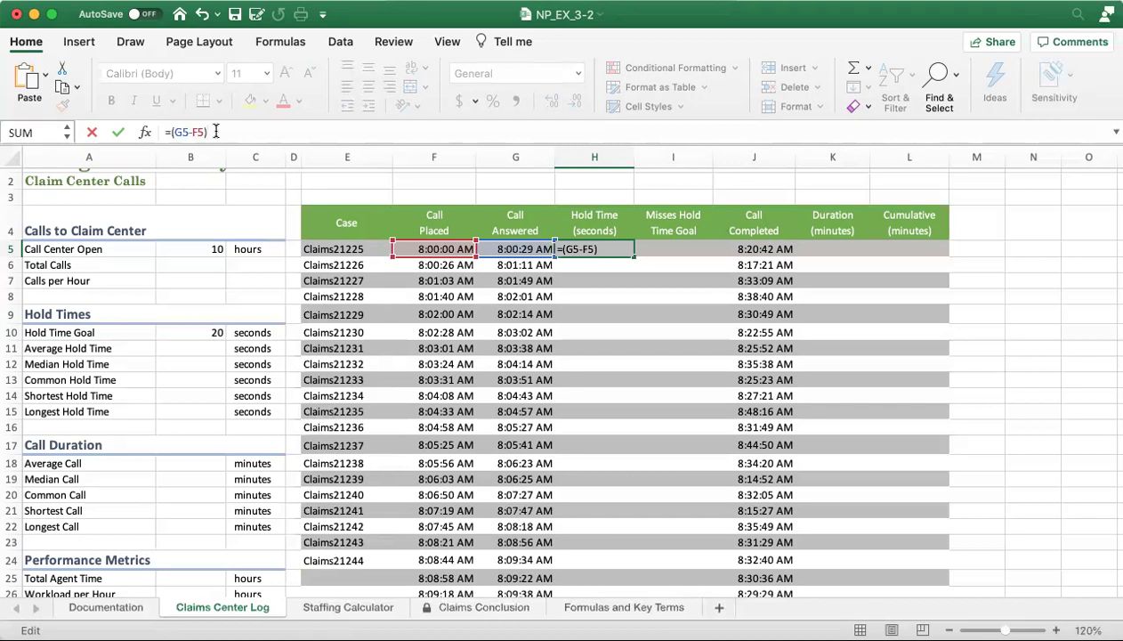
type("*24*60*60")
left_click(117, 134)
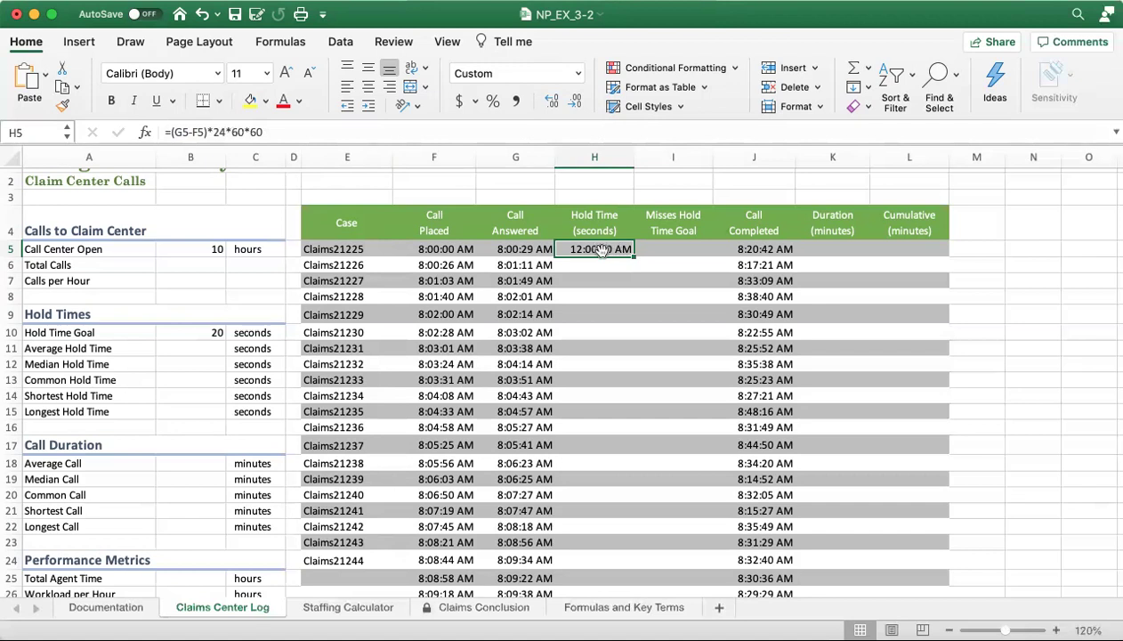
Format H5 as General and fill its hold time formula down to H24 without formatting
left_click(578, 76)
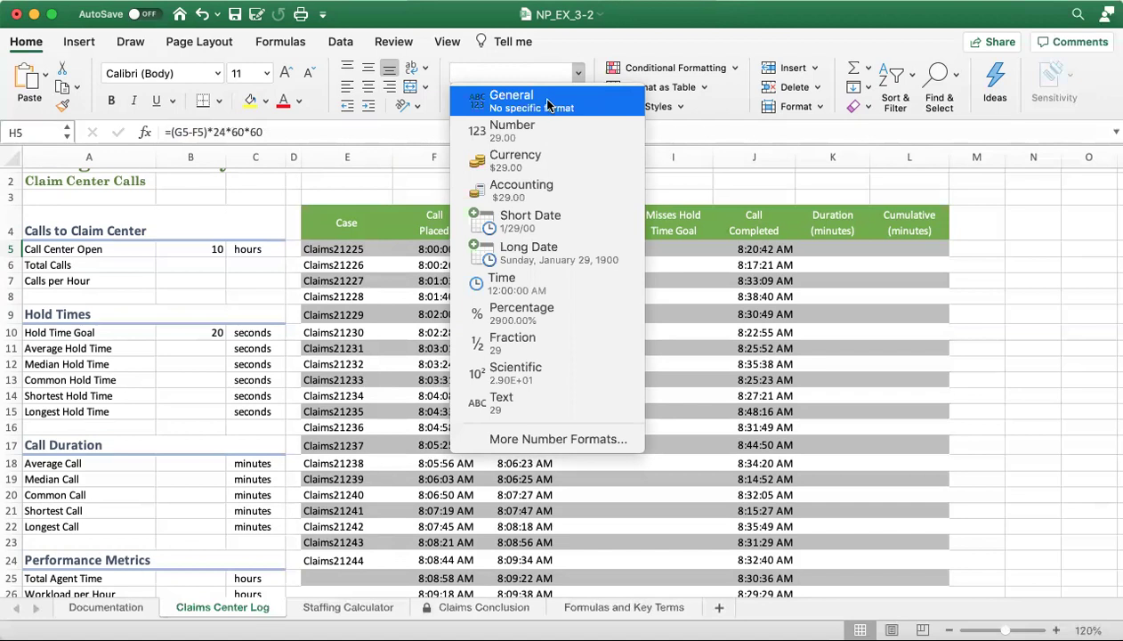
left_click(548, 105)
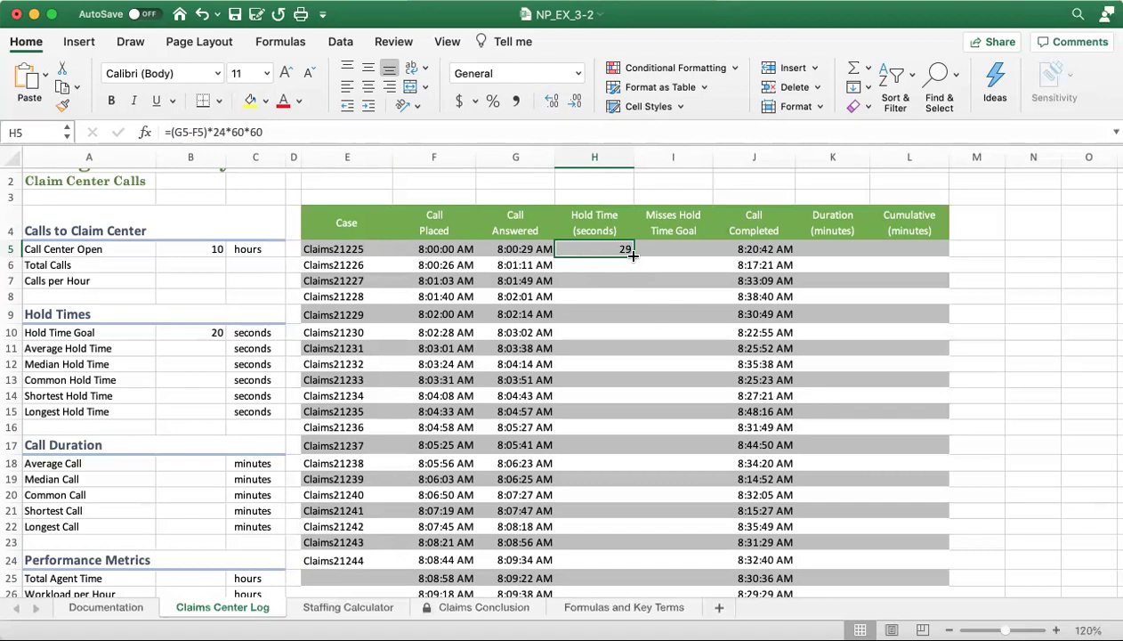
left_click_drag(631, 256, 632, 255)
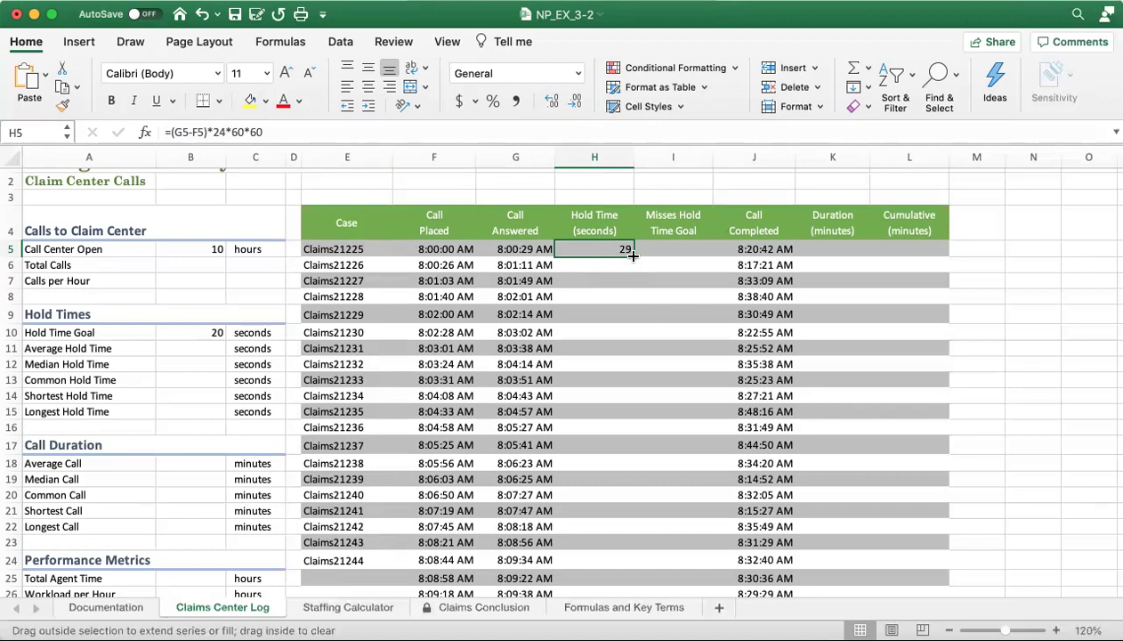
left_click_drag(631, 255, 664, 571)
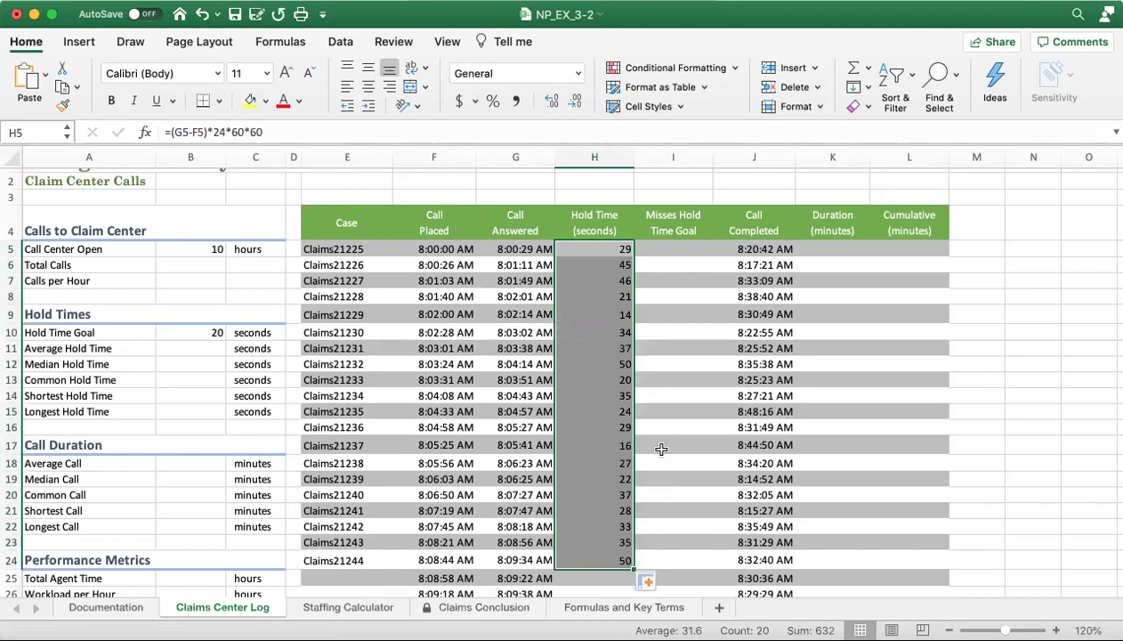
left_click(678, 253)
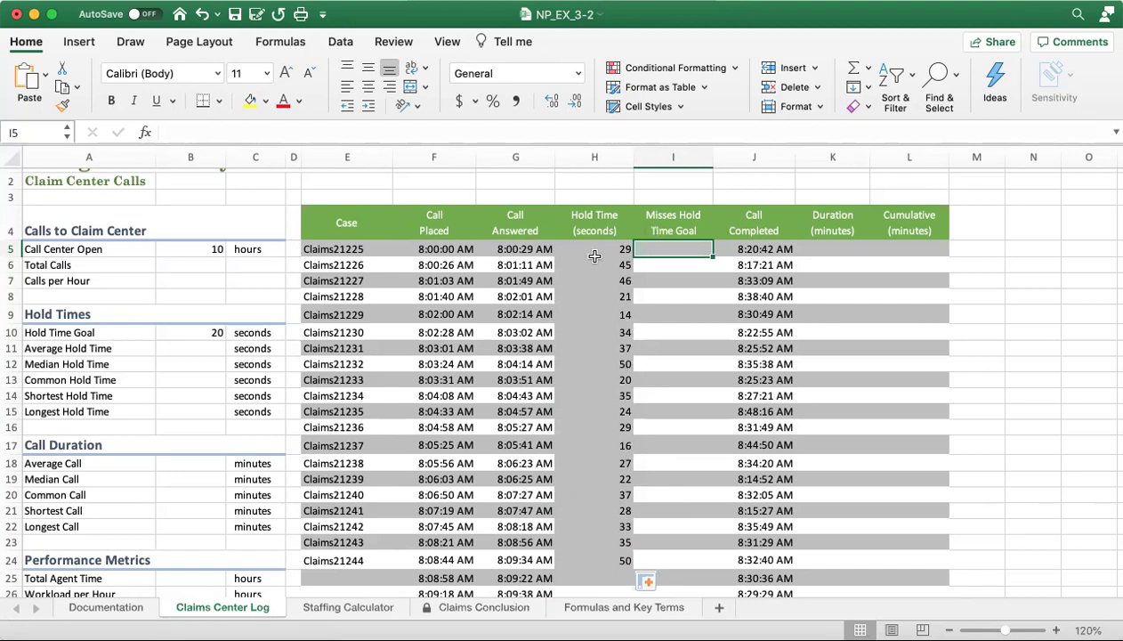
left_click(658, 582)
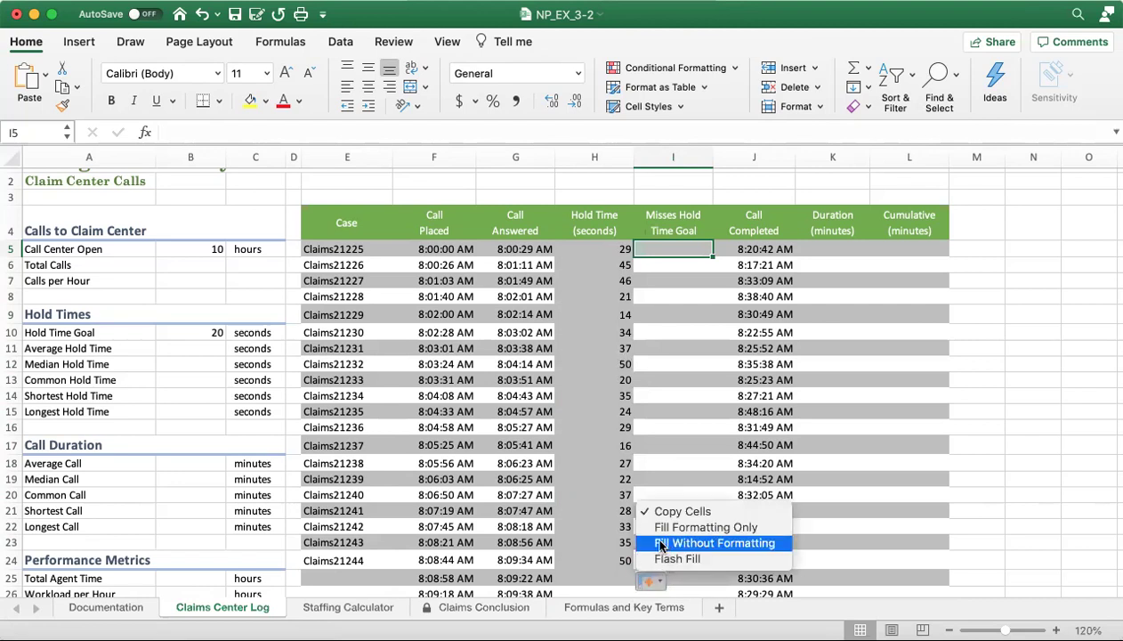
left_click(661, 543)
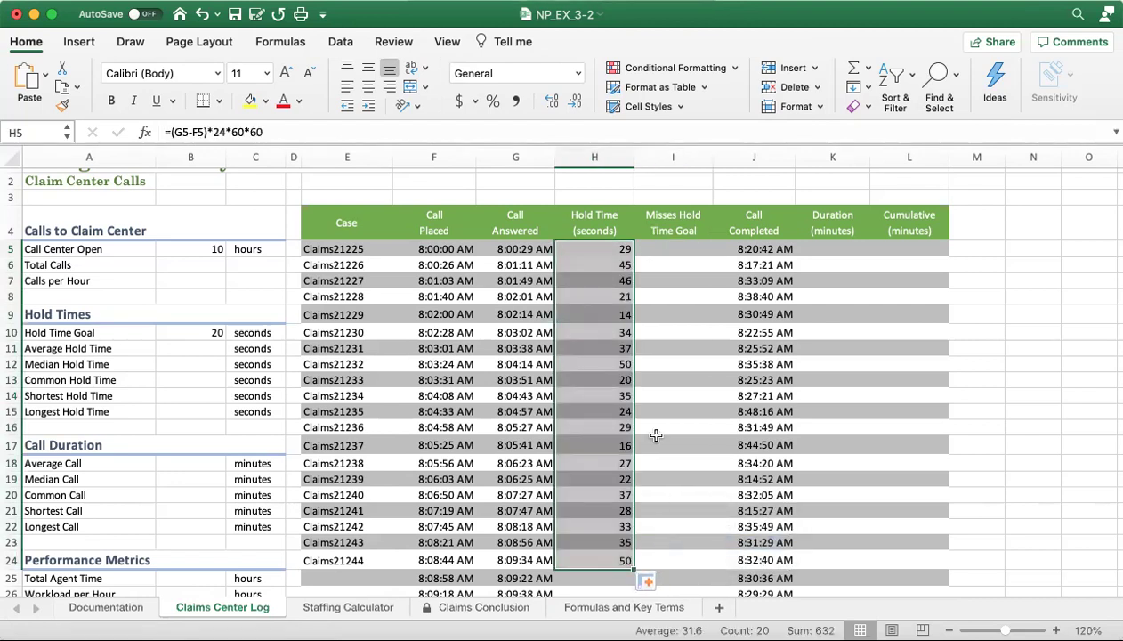
Write the formula =IF(H5>B20, 1, 0) in I5 of the Misses Hold Time Goal column
left_click(674, 249)
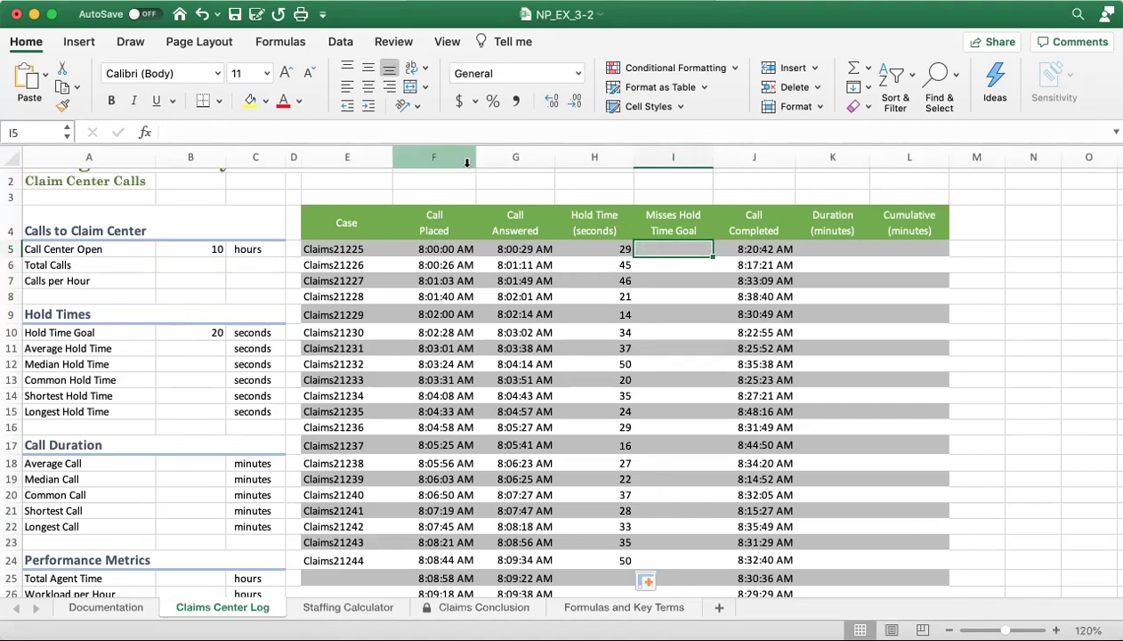
left_click(412, 132)
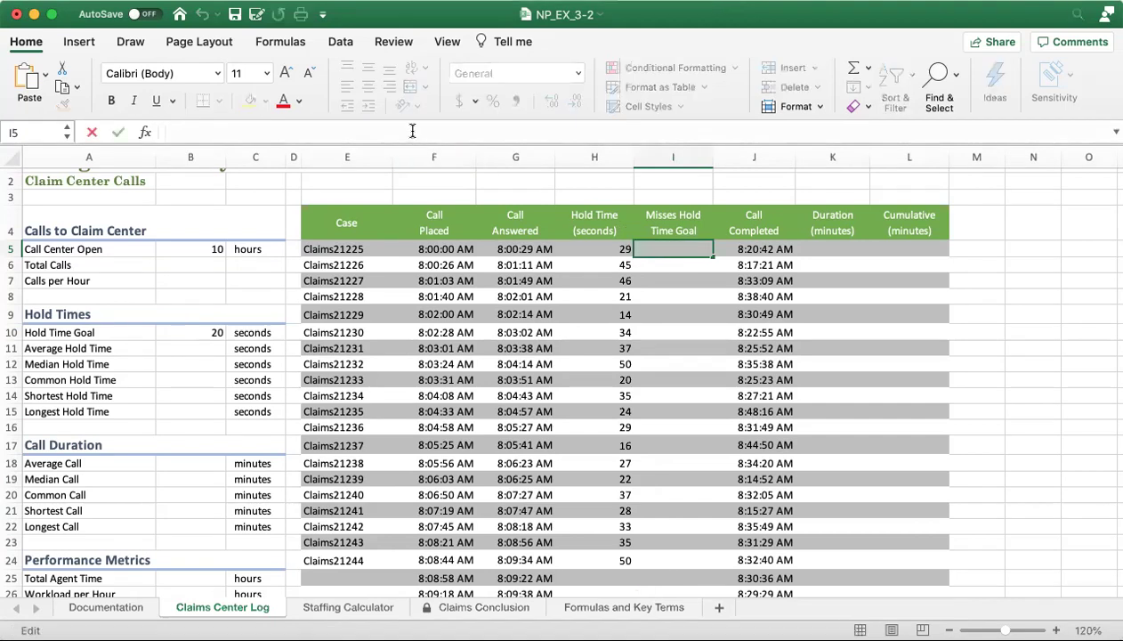
type("=if")
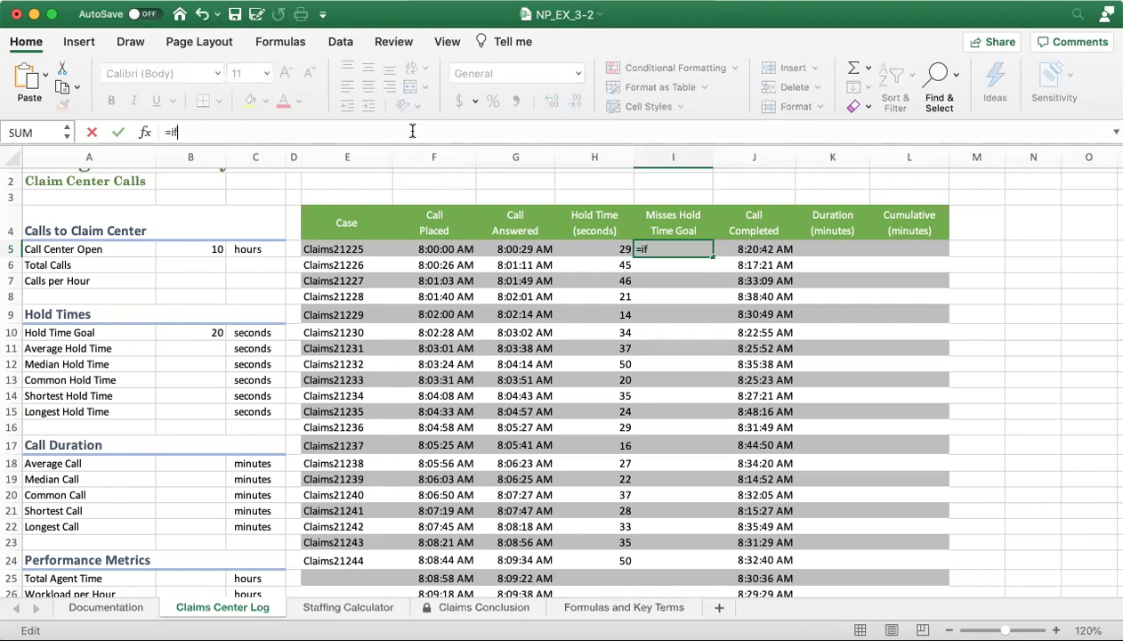
type("(")
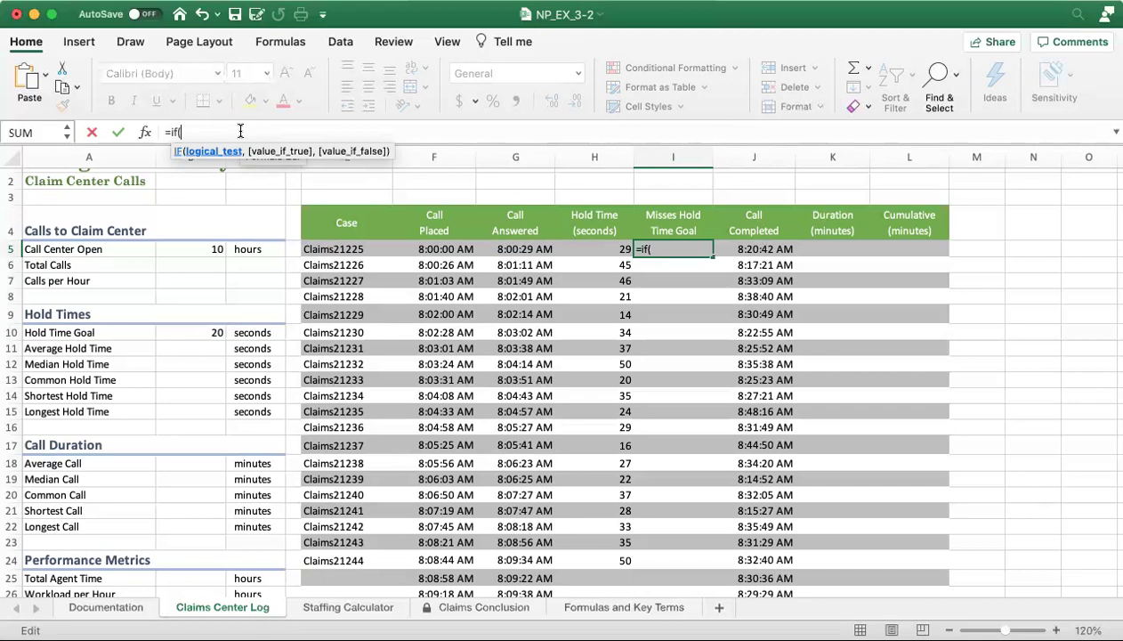
type("h")
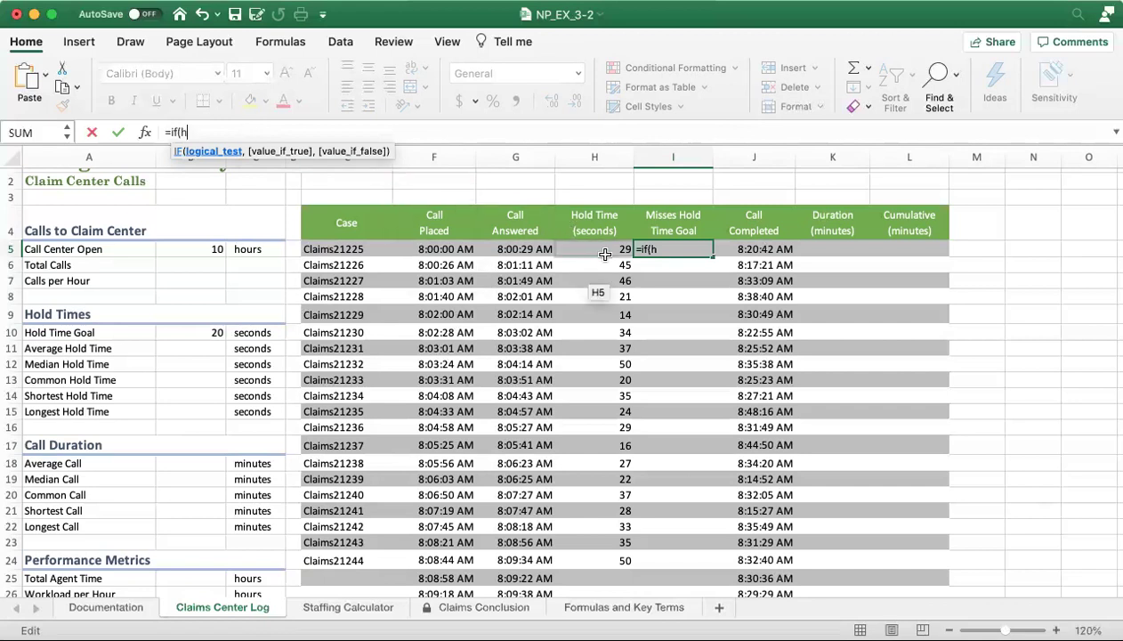
left_click(592, 287)
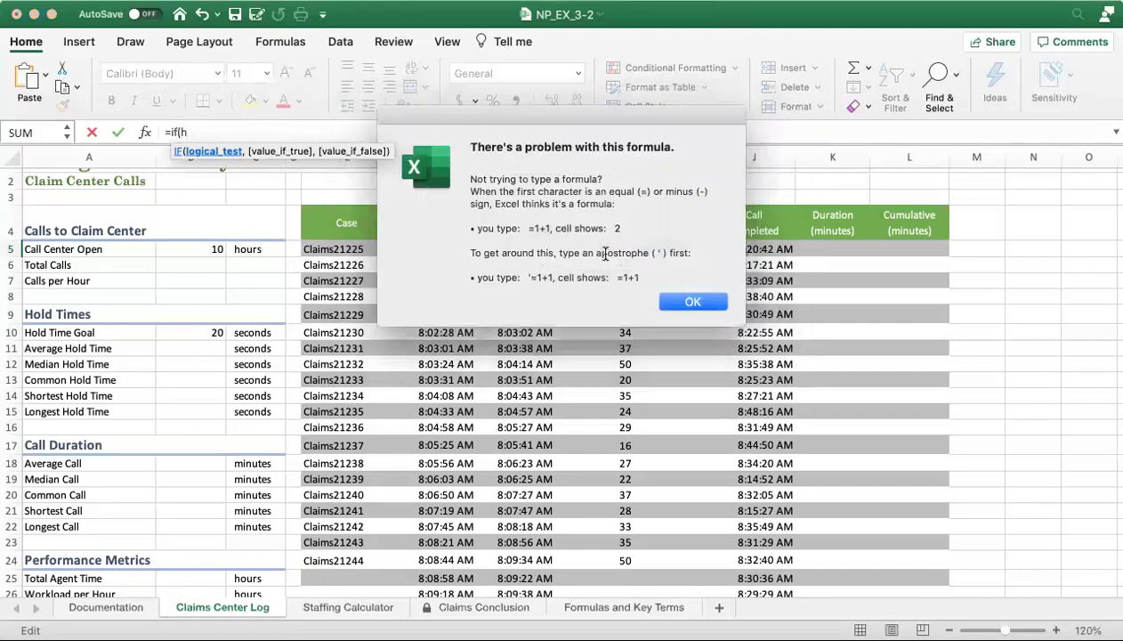
left_click(693, 302)
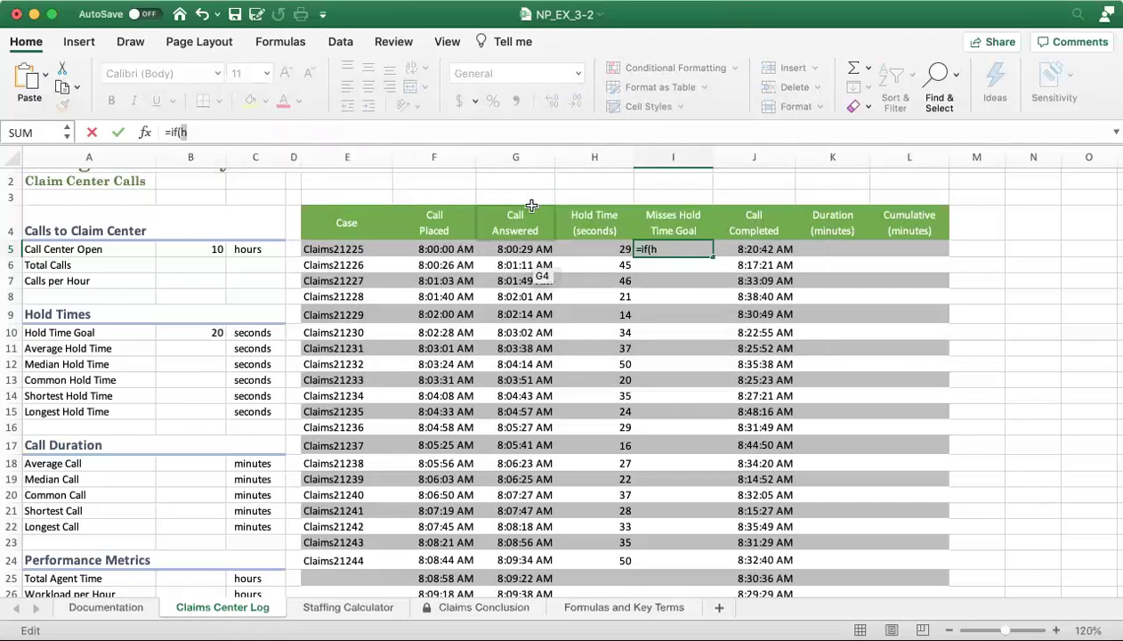
left_click(322, 131)
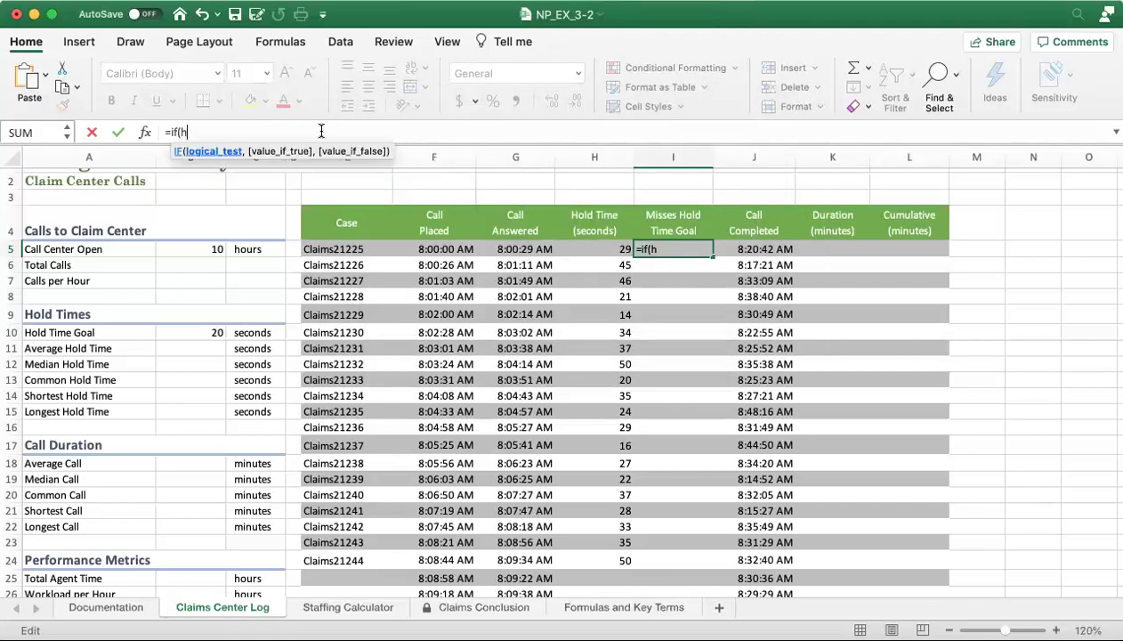
type("5")
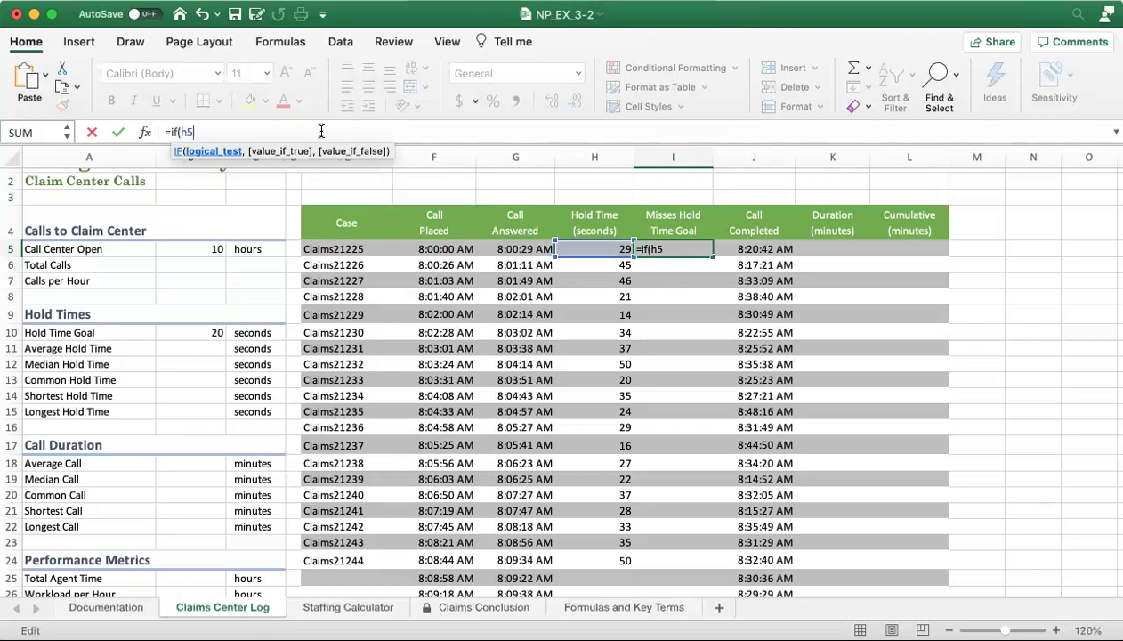
type(">")
type("B20,")
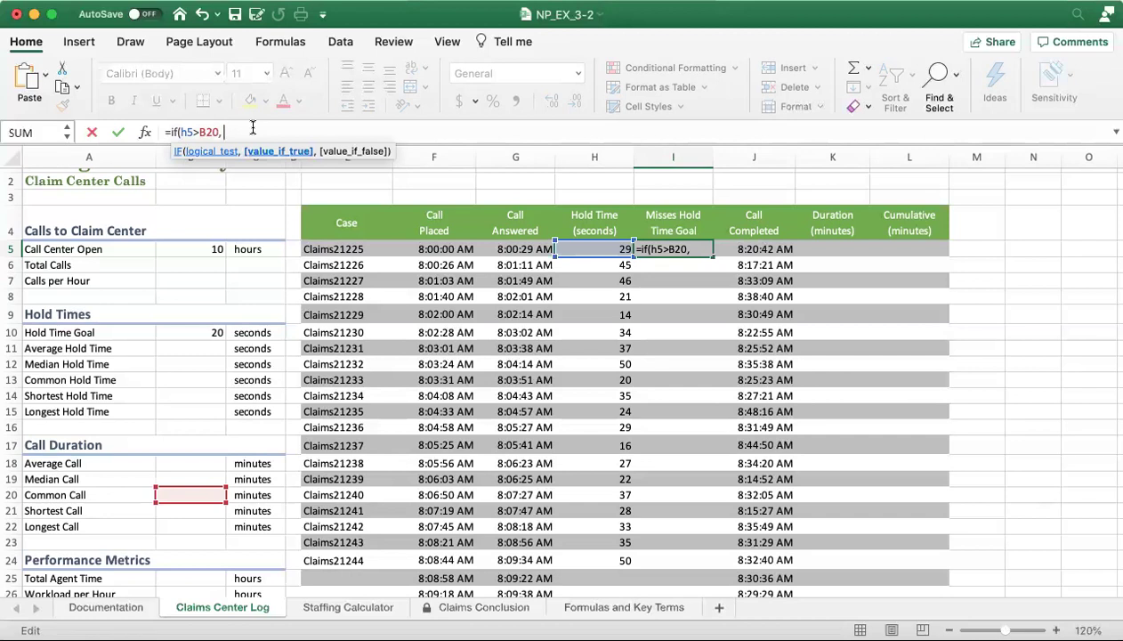
type(", 0)")
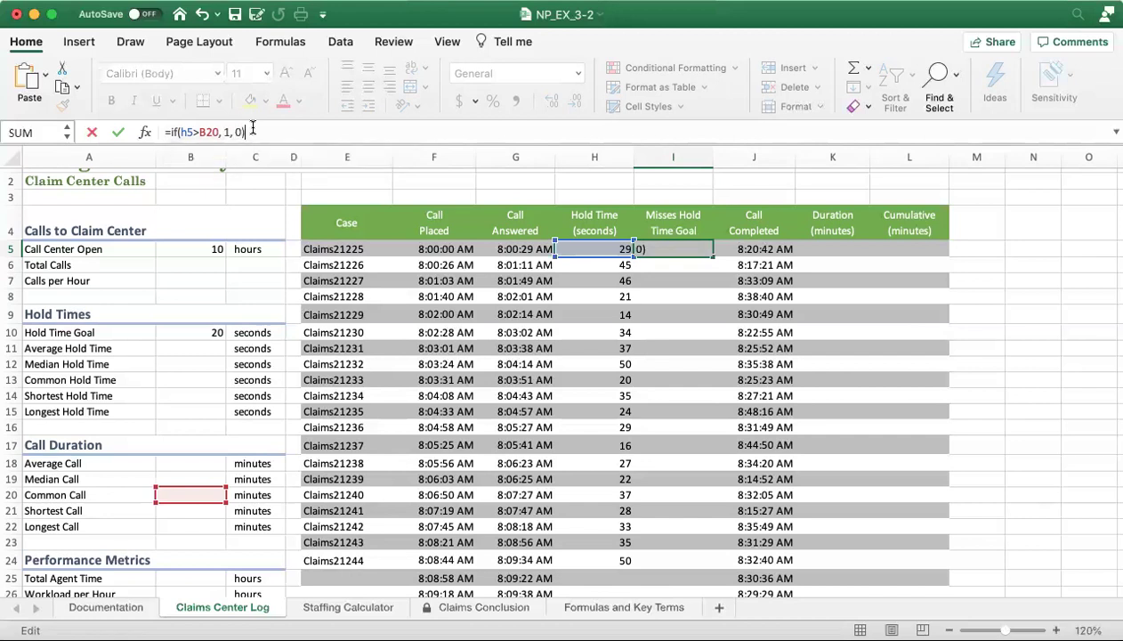
Correct the goal reference in the I5 formula to the absolute reference $B$10 and enter the formula
left_click(208, 133)
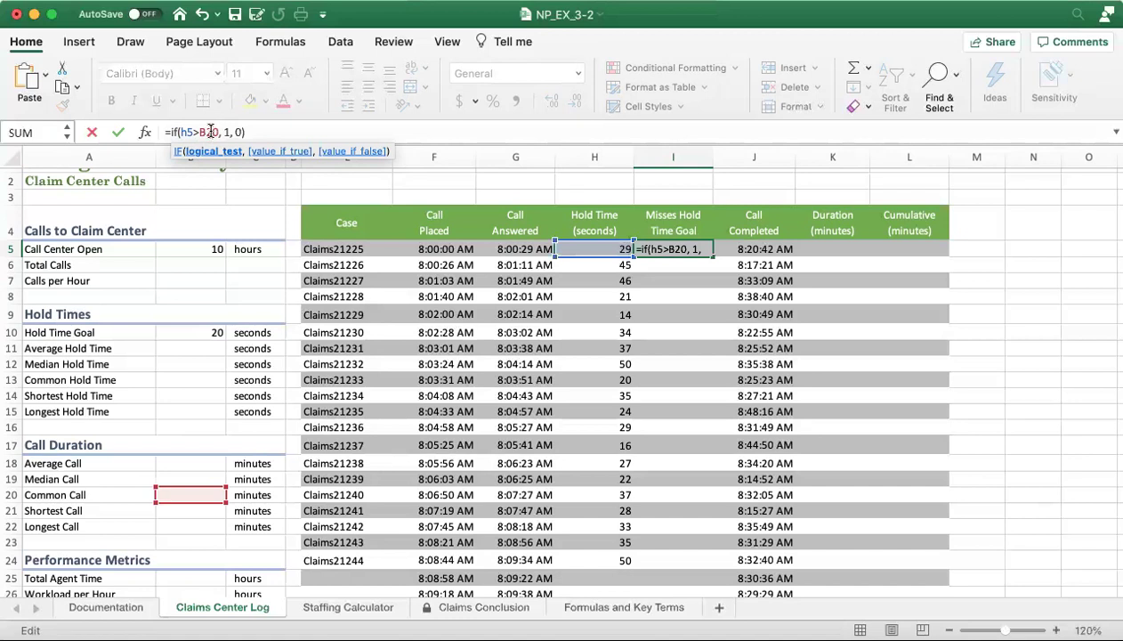
key("BackSpace")
type("1")
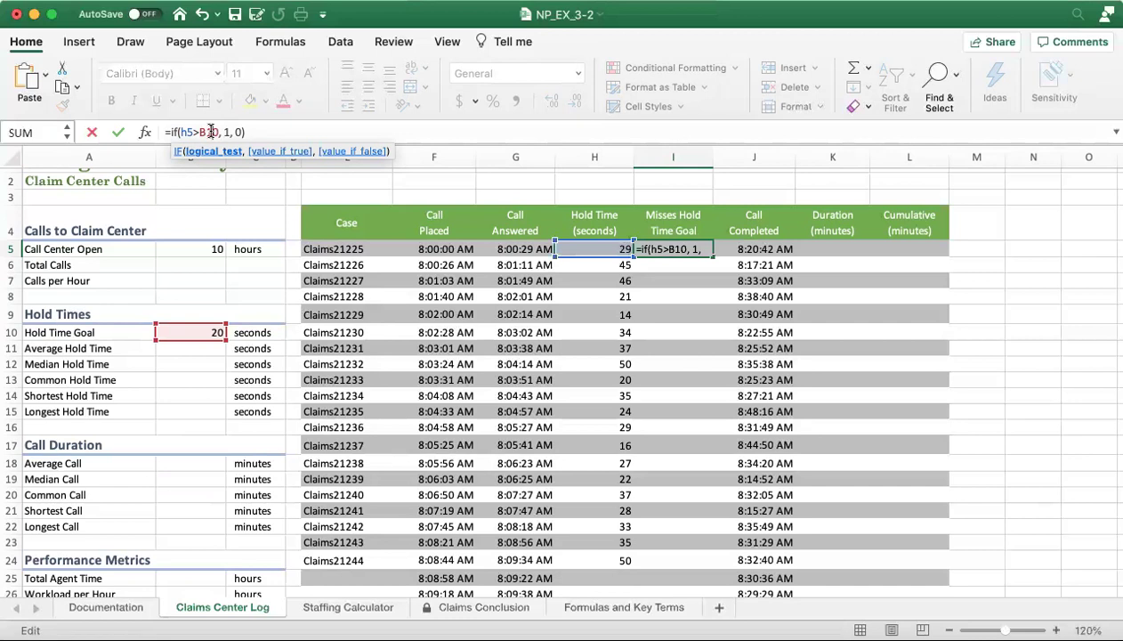
key("F4")
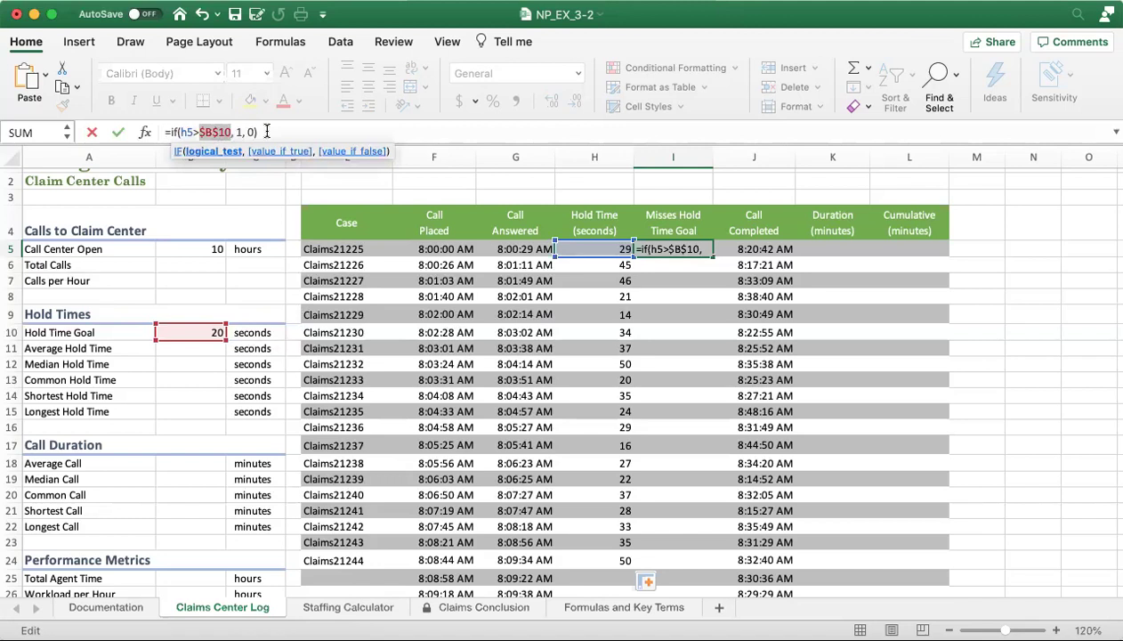
left_click(116, 130)
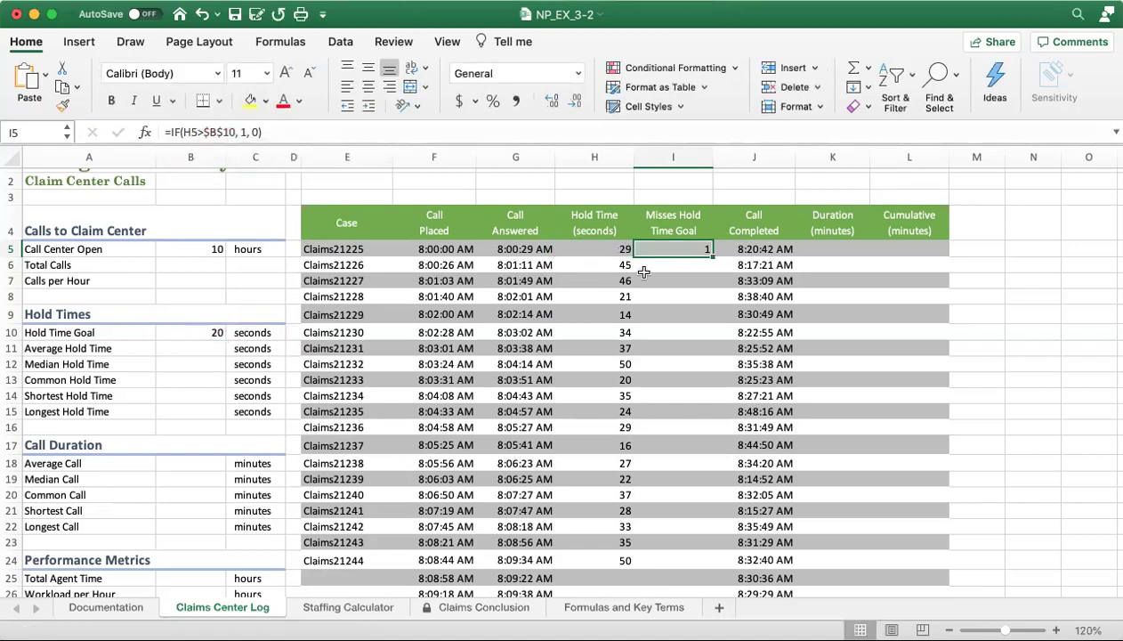
Fill the I5 formula down to I24 without formatting and check the row 9 result against its hold time
left_click_drag(711, 255, 717, 562)
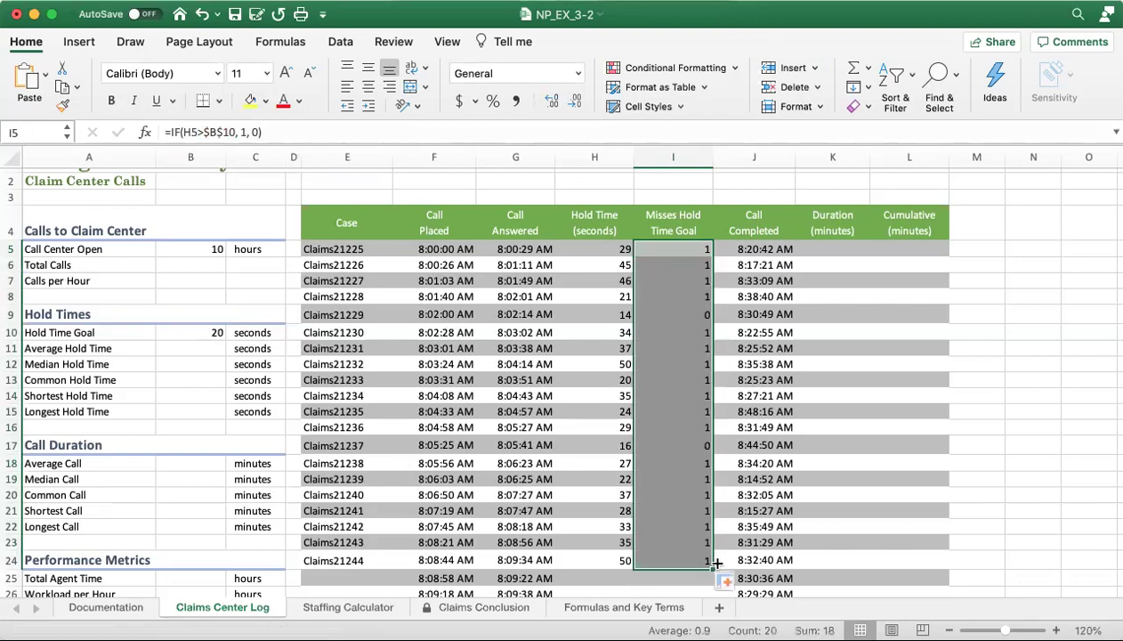
left_click(728, 581)
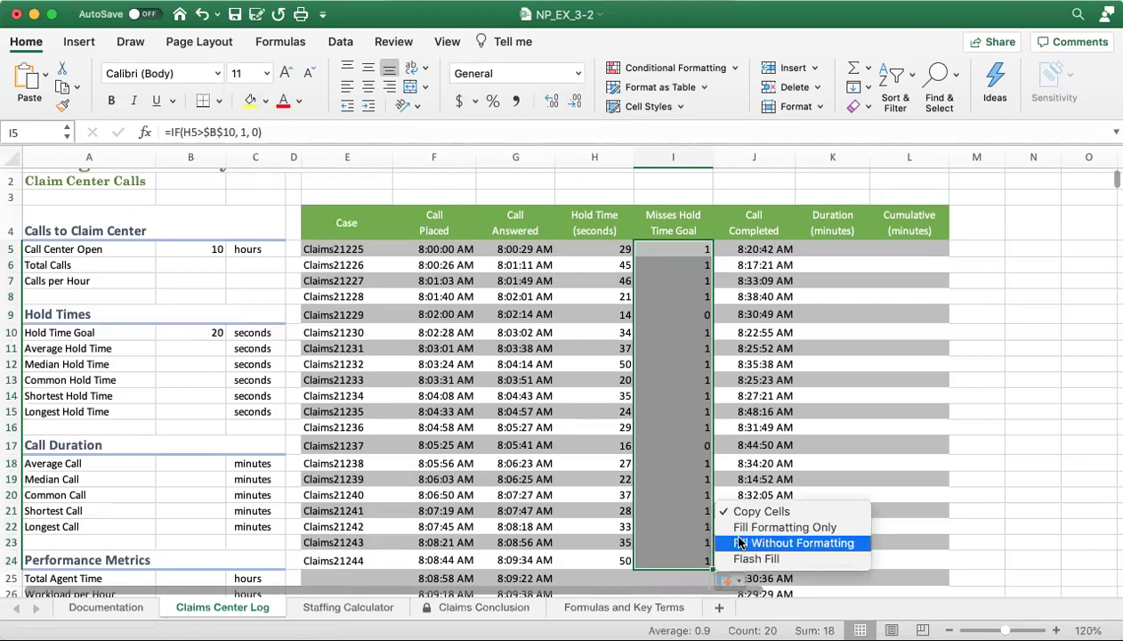
left_click(741, 543)
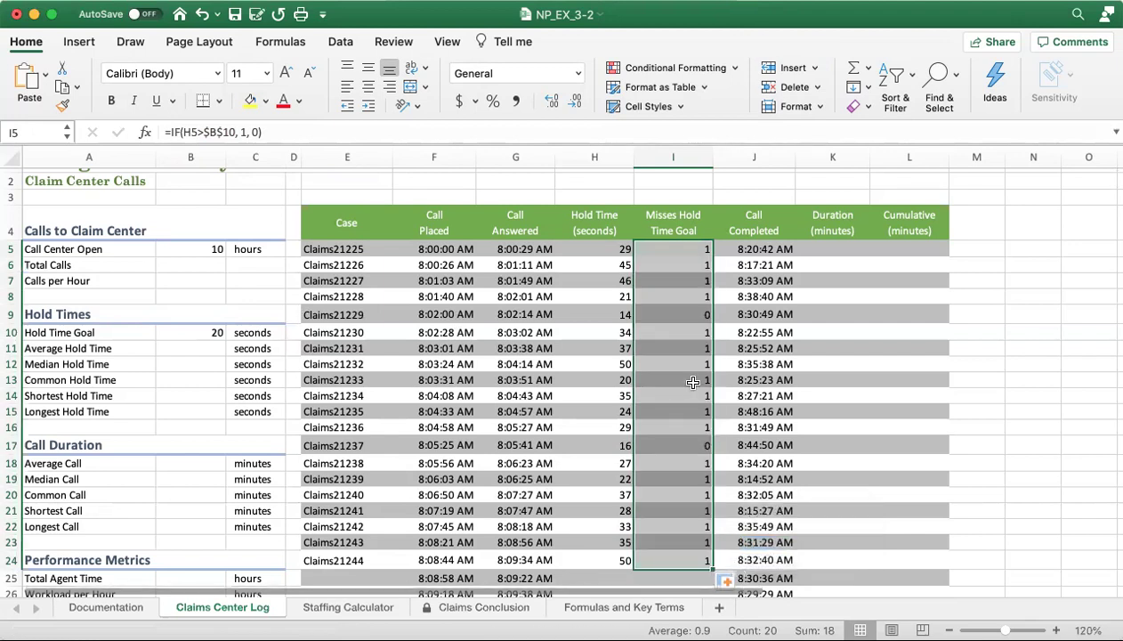
left_click(659, 315)
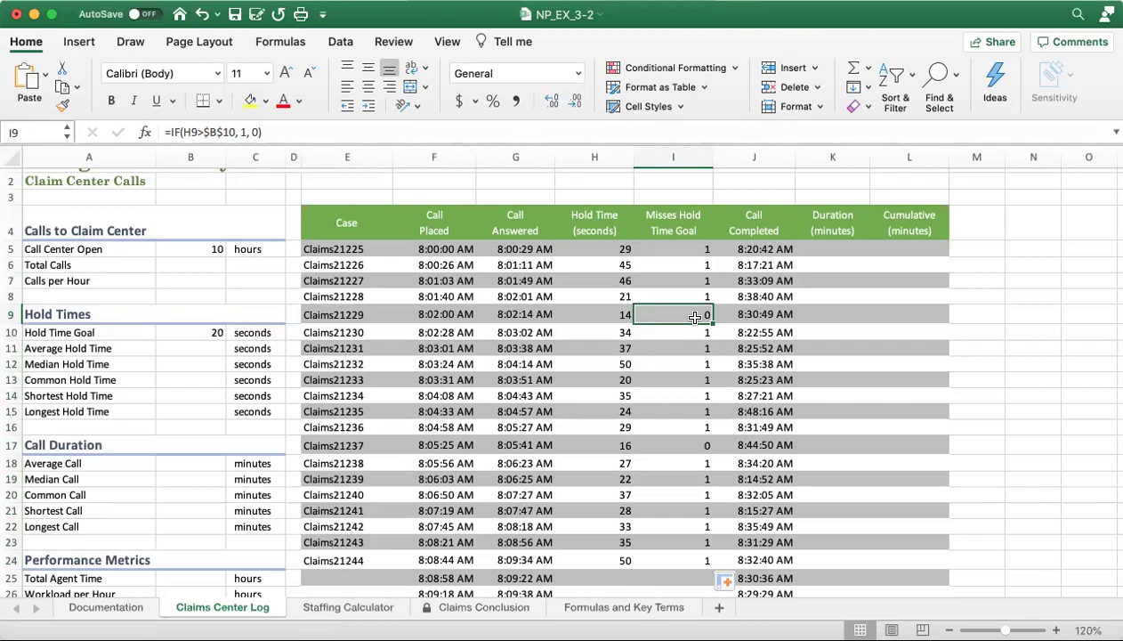
left_click(616, 316)
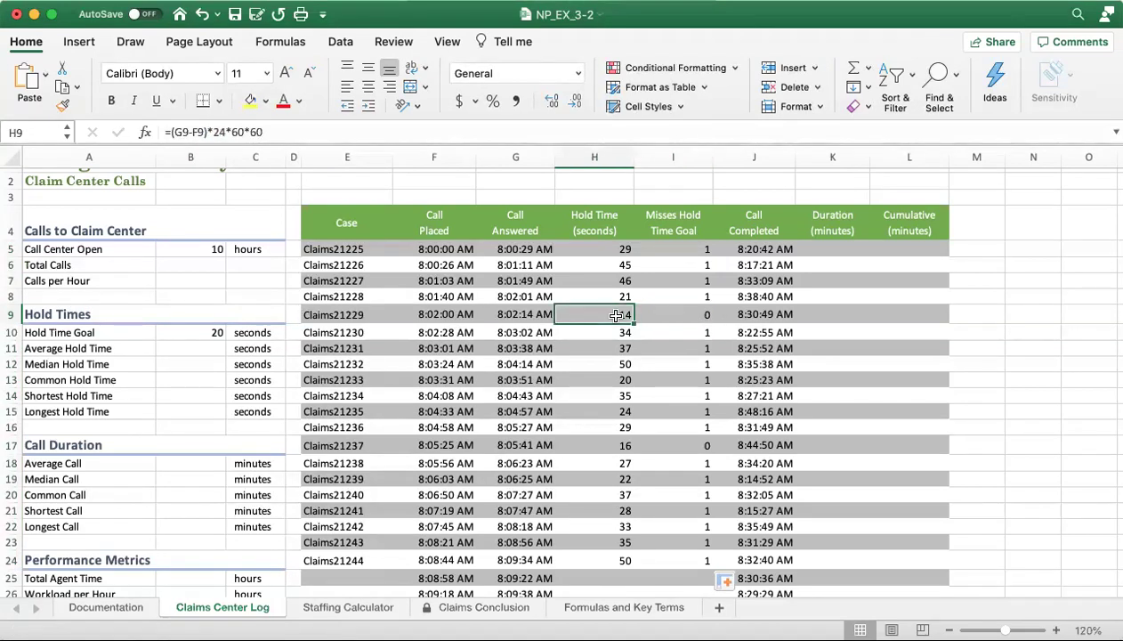
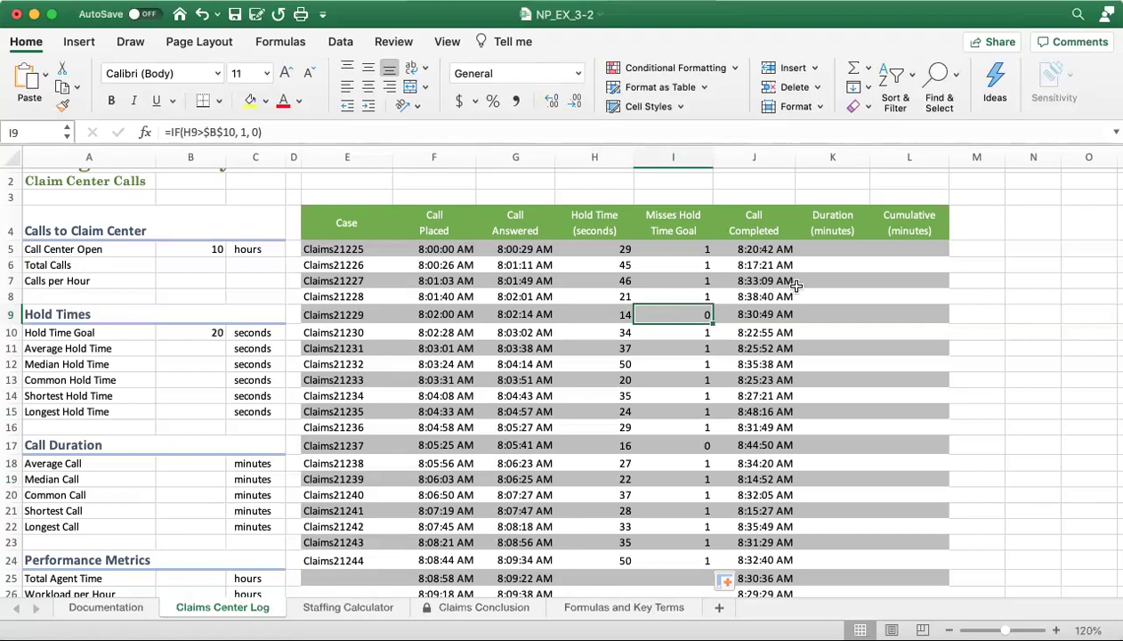
Begin the duration formula in K5 by subtracting the call answered time G5 from the call completed time J5
left_click(832, 247)
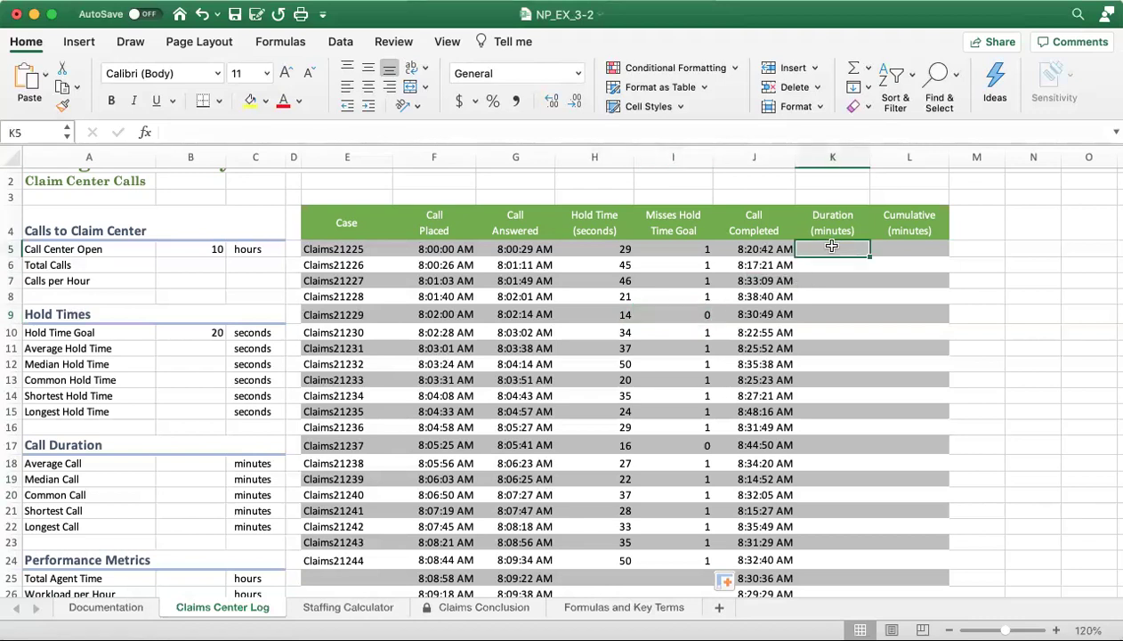
left_click(762, 250)
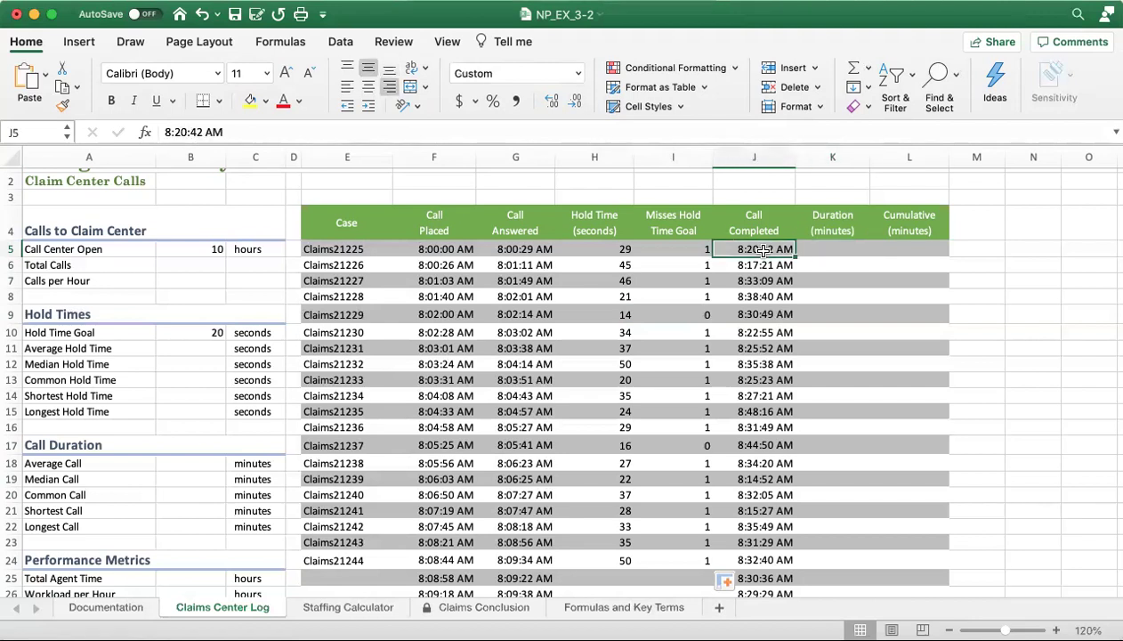
left_click(516, 250)
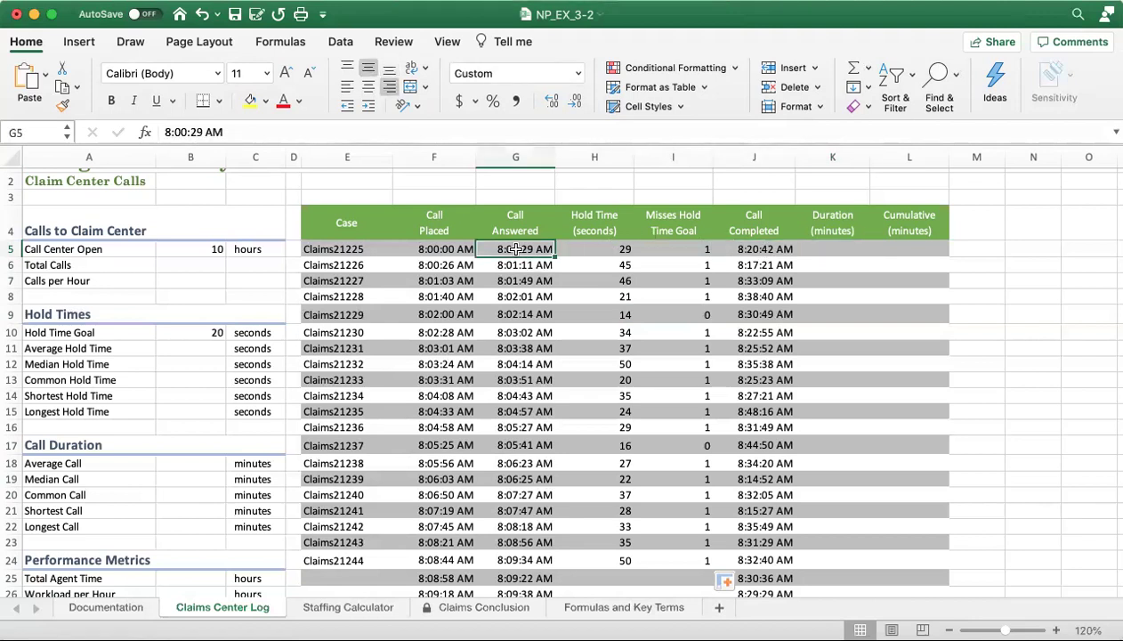
left_click(828, 249)
left_click(453, 132)
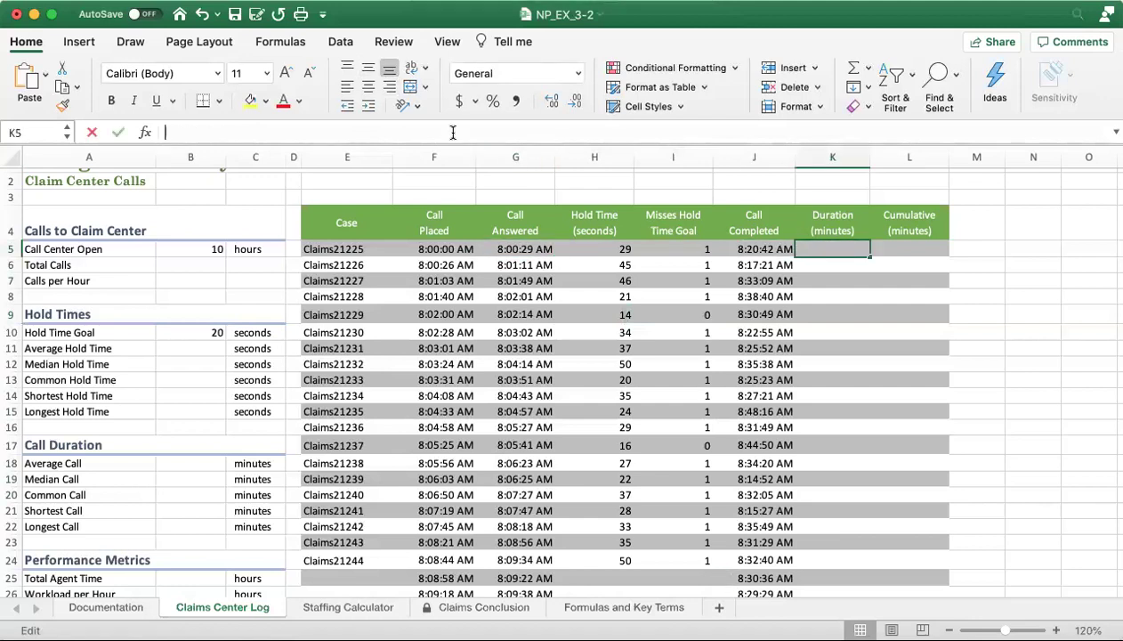
type("=")
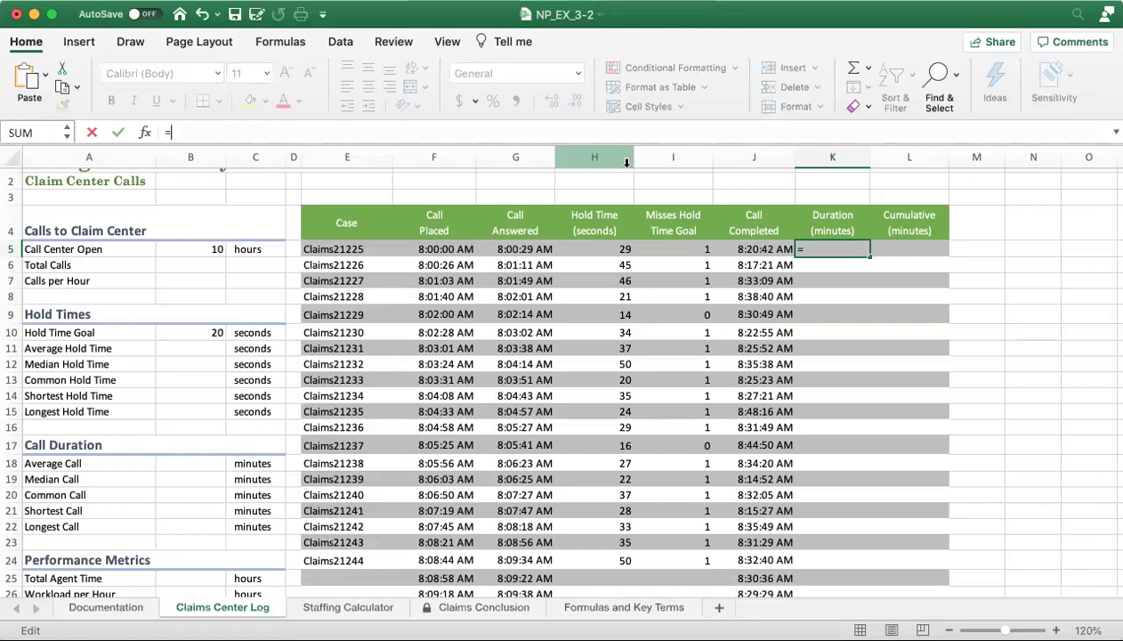
left_click(750, 249)
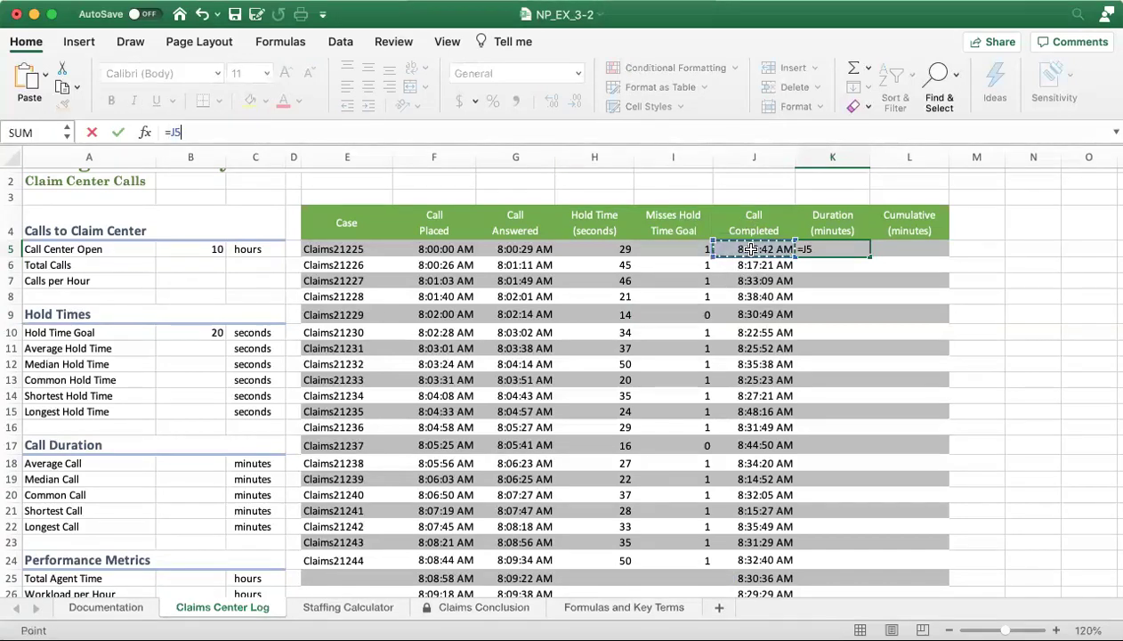
type("-")
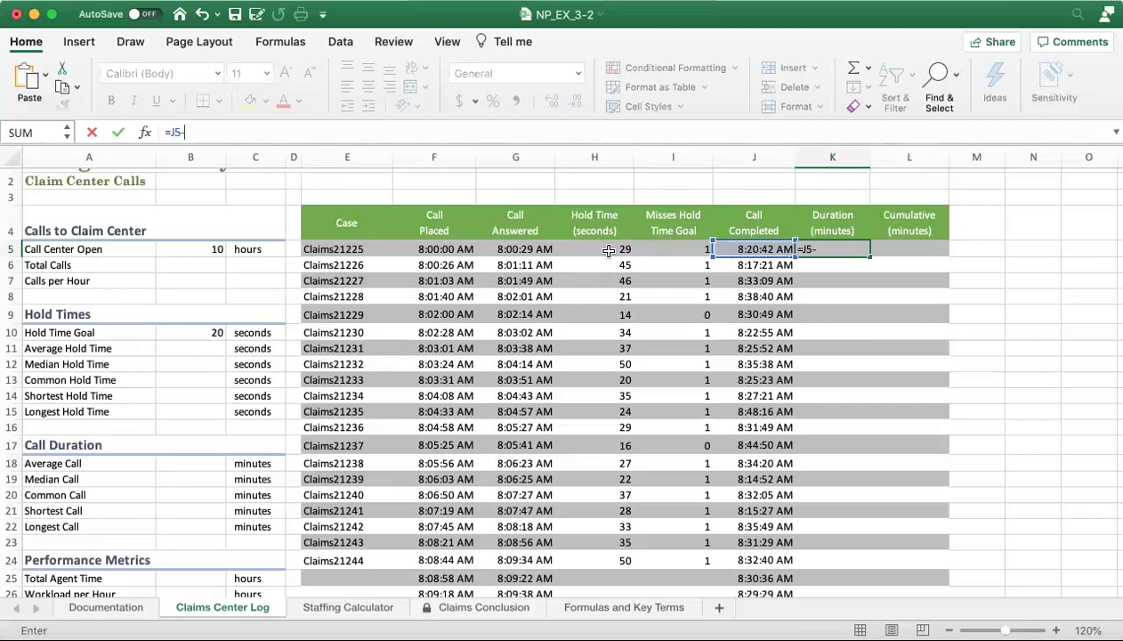
left_click(516, 249)
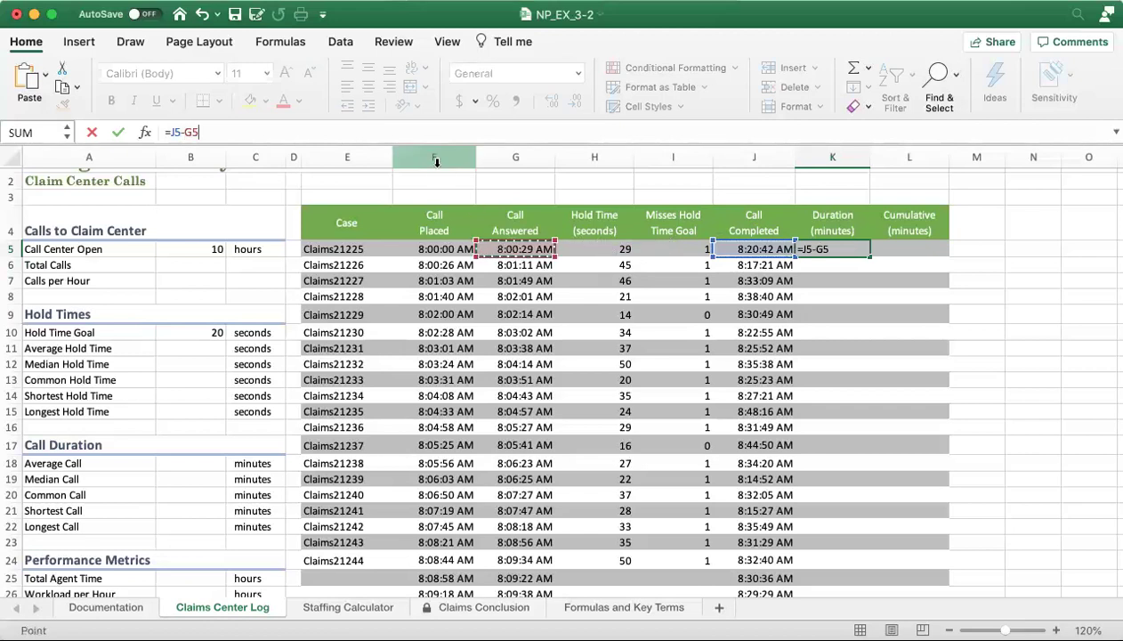
Complete the K5 duration formula as =(J5-G5)*24*60 and format the cell as General
type(")")
left_click(170, 131)
type("(")
left_click(172, 132)
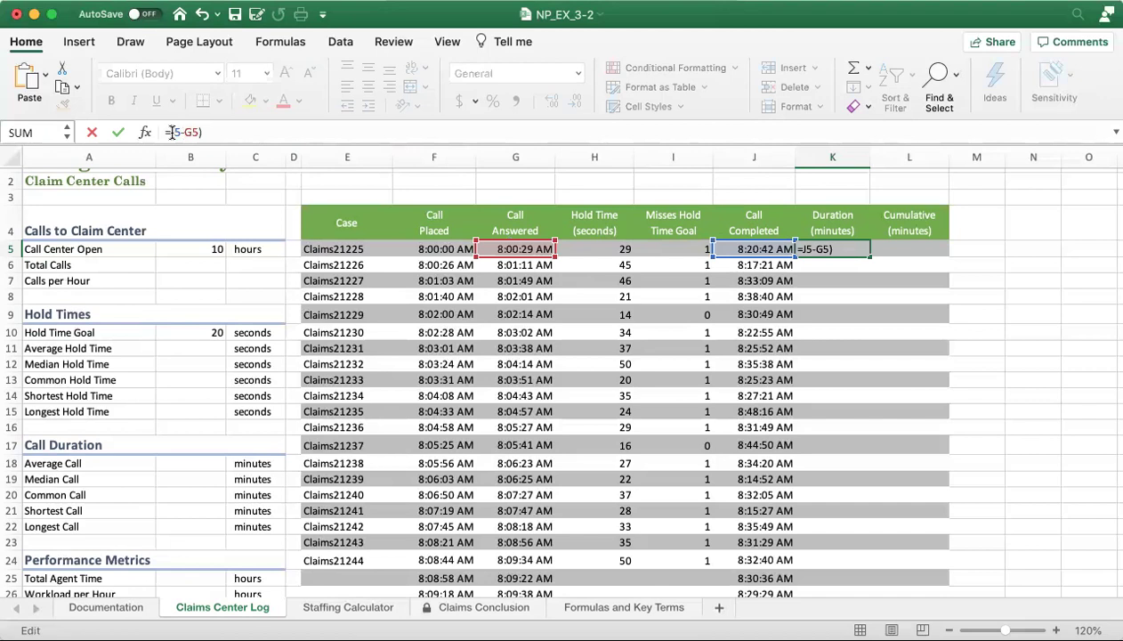
left_click(219, 130)
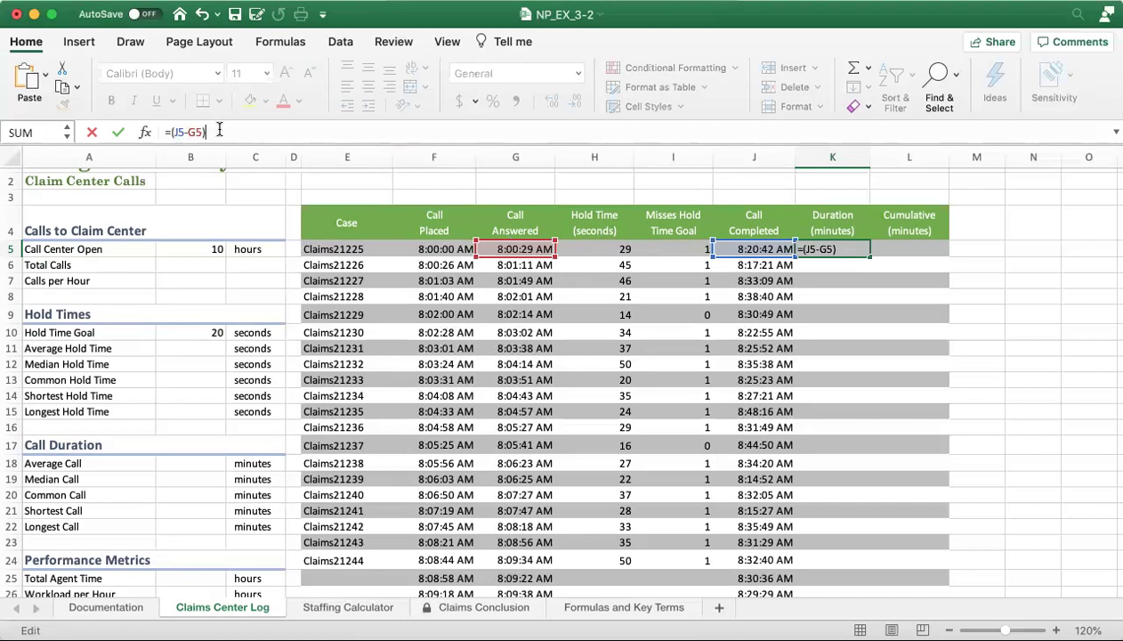
type("*24*60")
left_click(118, 133)
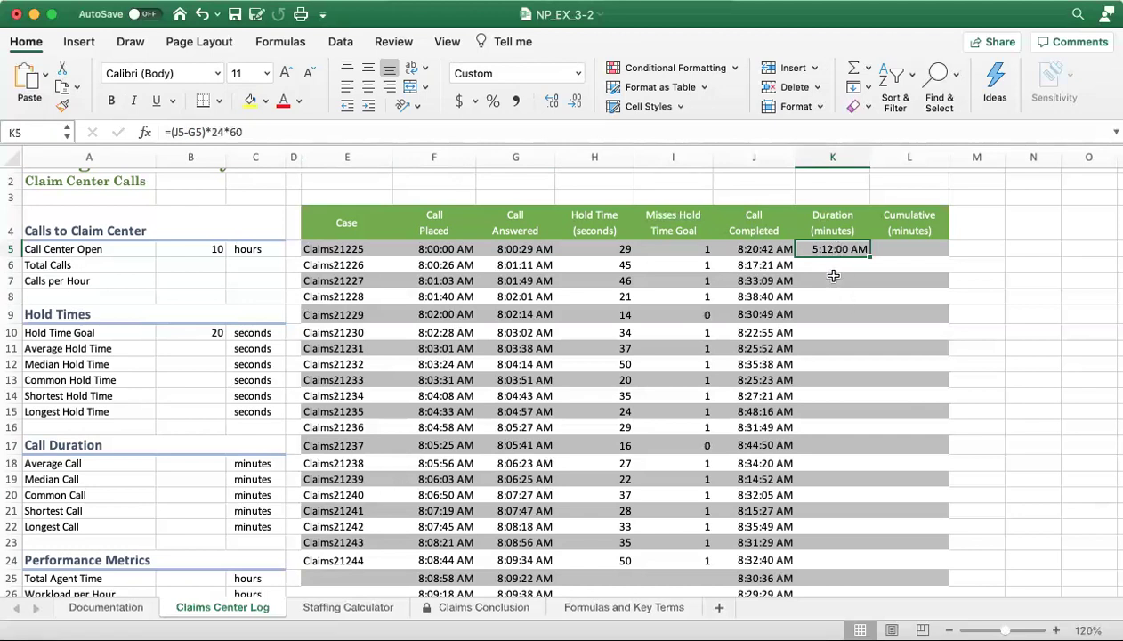
left_click(576, 75)
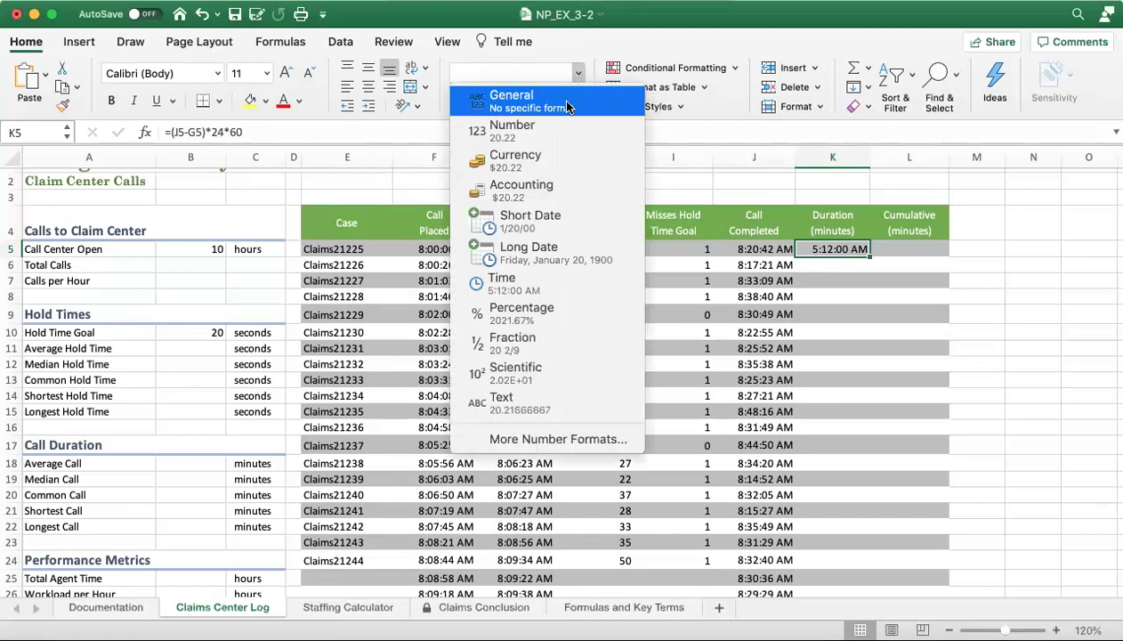
left_click(568, 105)
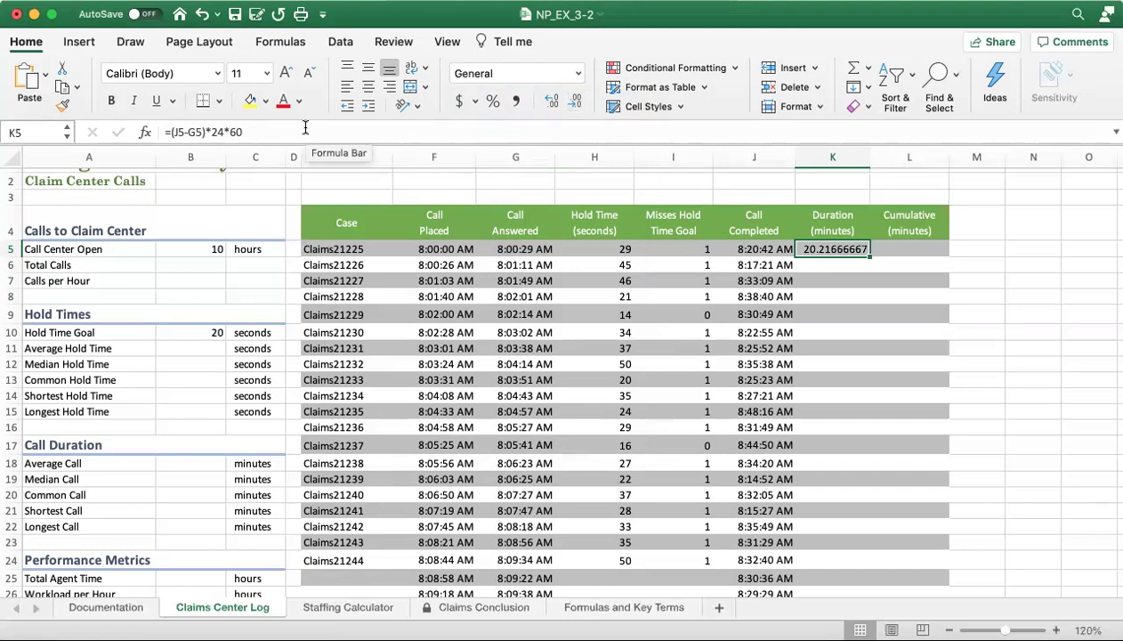
Try to round the K5 duration up to whole minutes with =roundup(J5-G5)*24*60, 0)
left_click(172, 132)
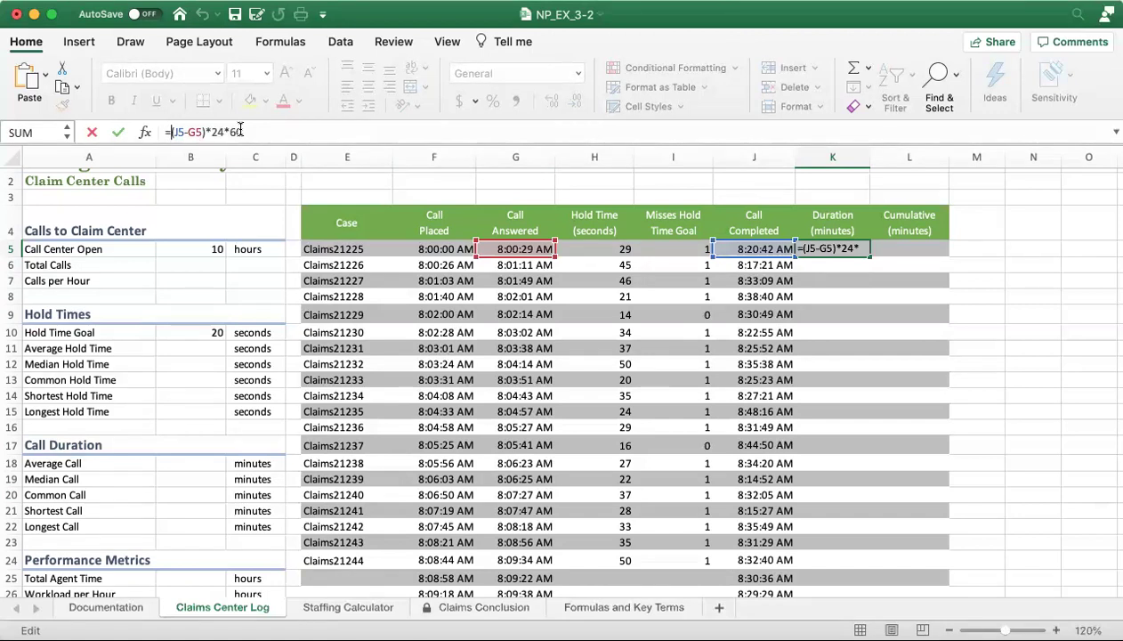
type("r")
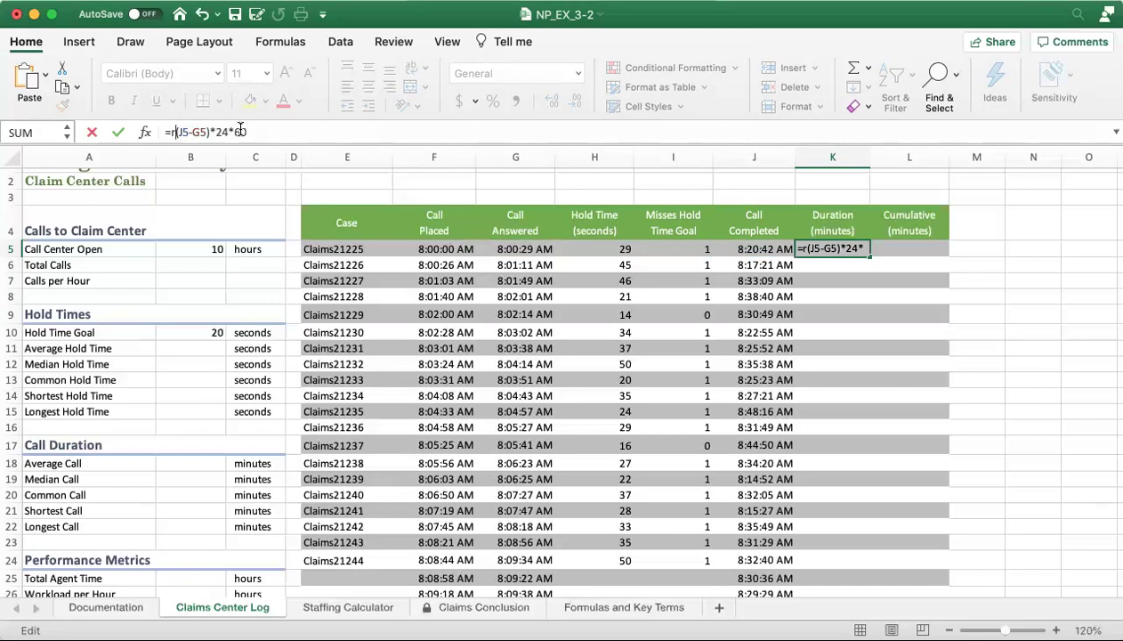
type("ound")
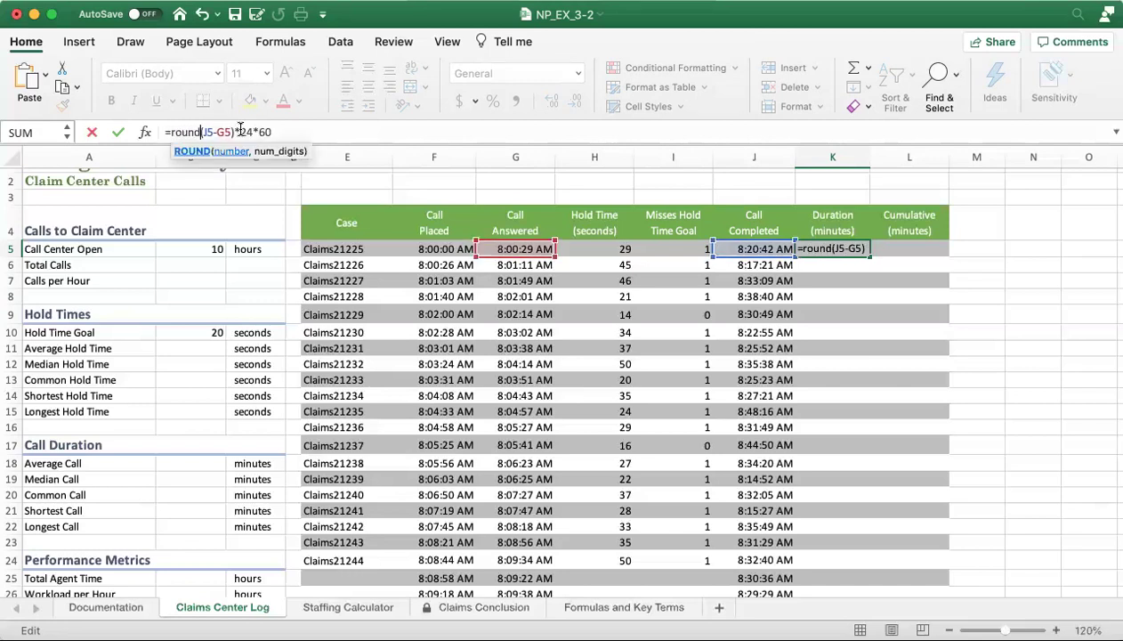
type("up")
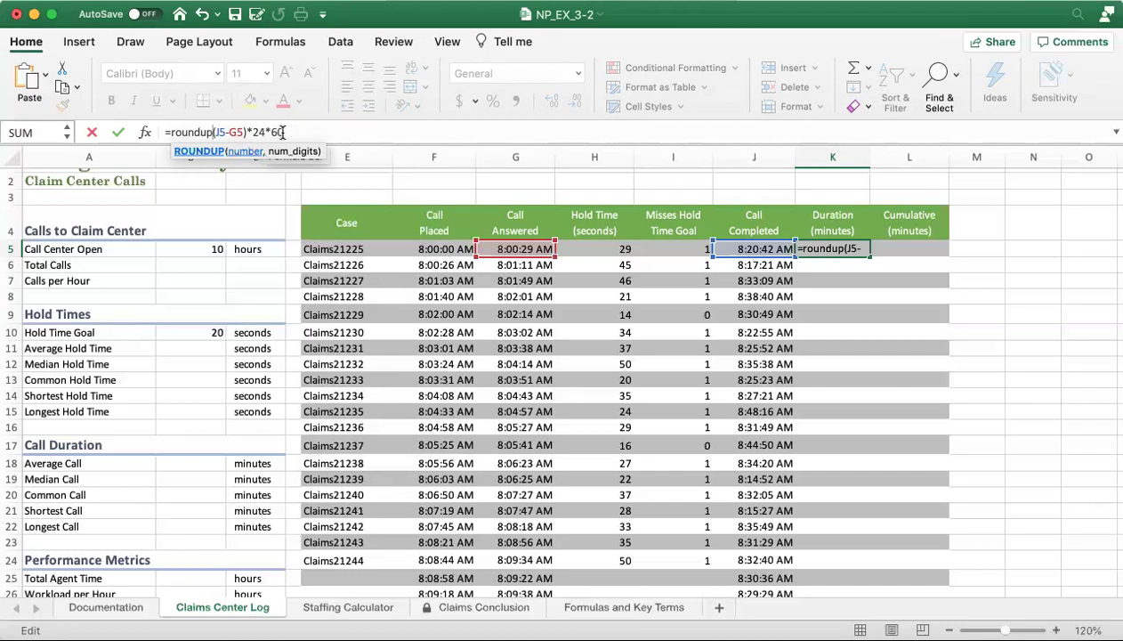
left_click(285, 132)
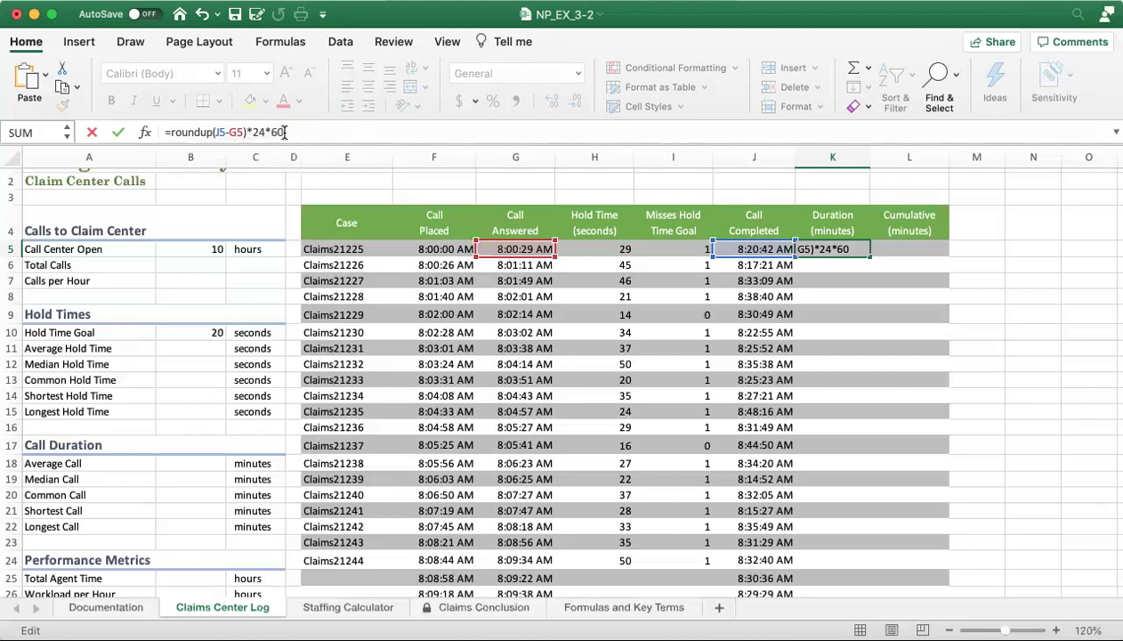
type(", 0)")
left_click(118, 134)
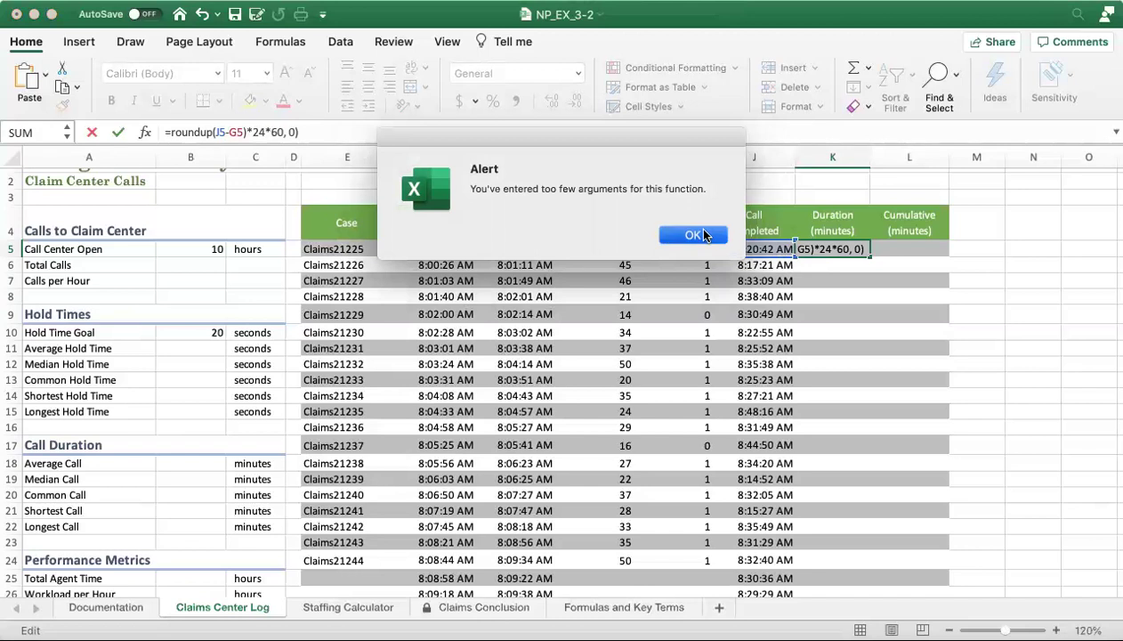
left_click(699, 234)
Add the missing opening parenthesis so the K5 formula reads =ROUNDUP((J5-G5)*24*60, 0), and enter it
left_click(355, 132)
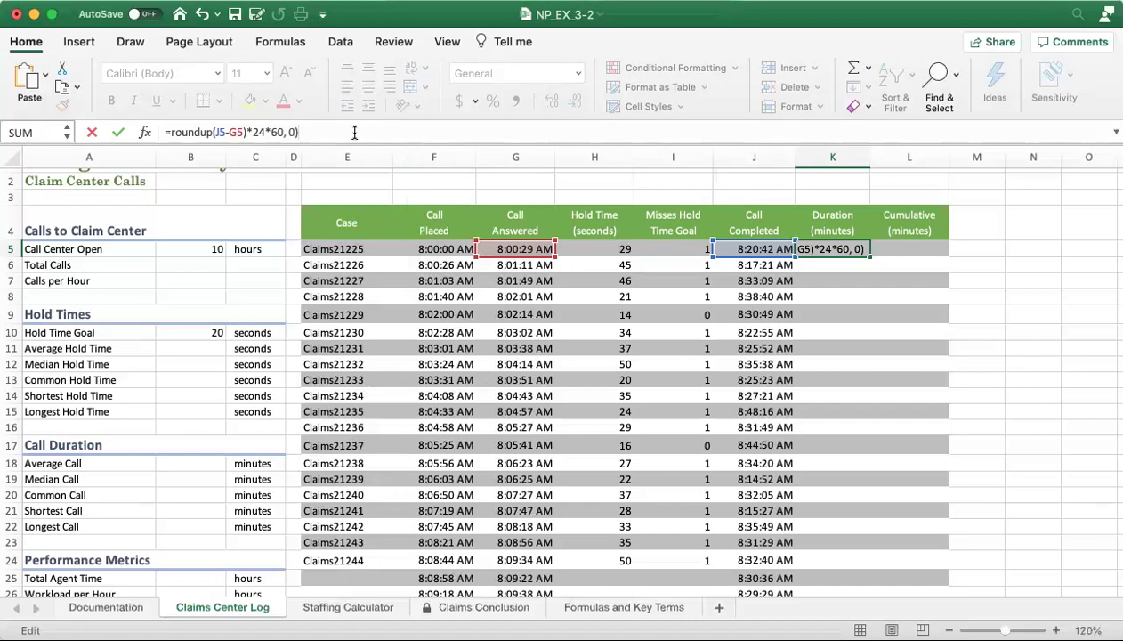
left_click(213, 133)
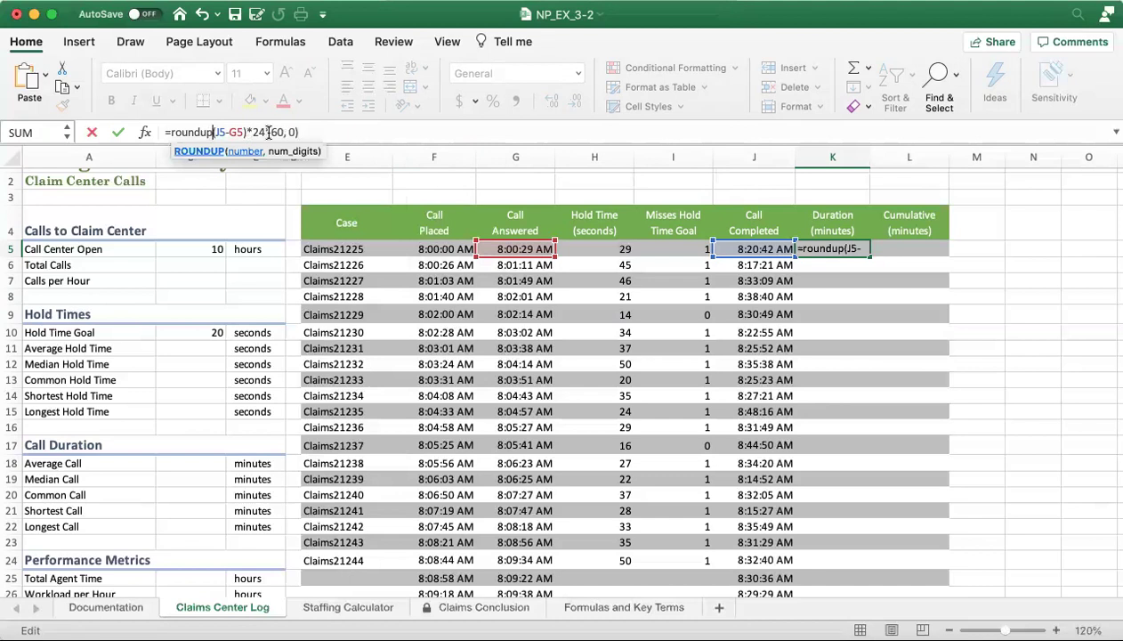
type("(")
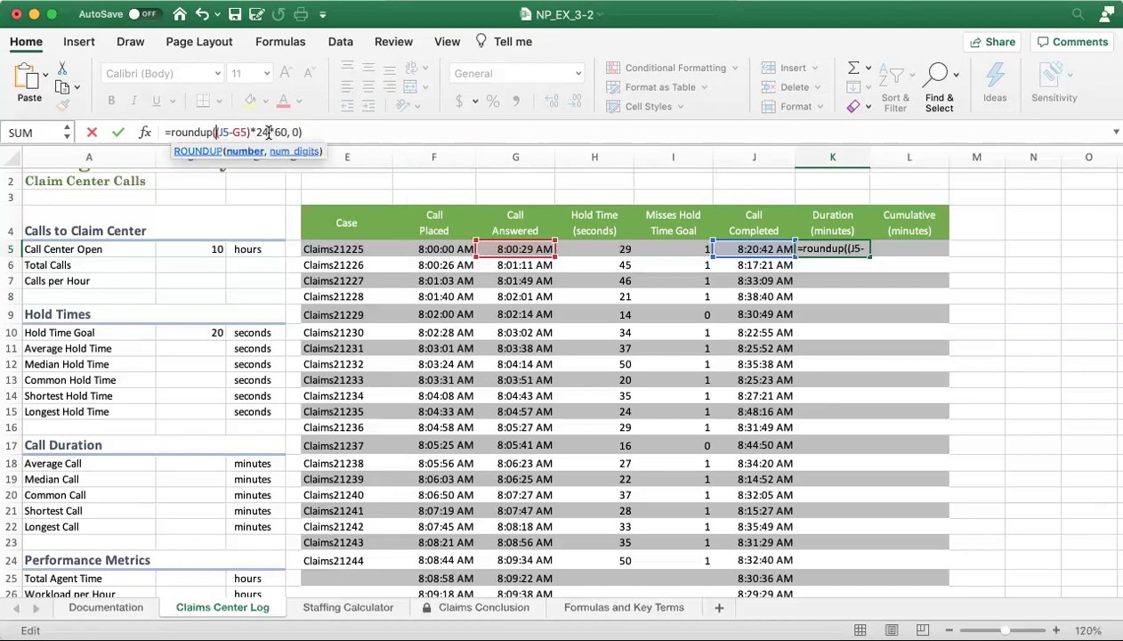
left_click(118, 132)
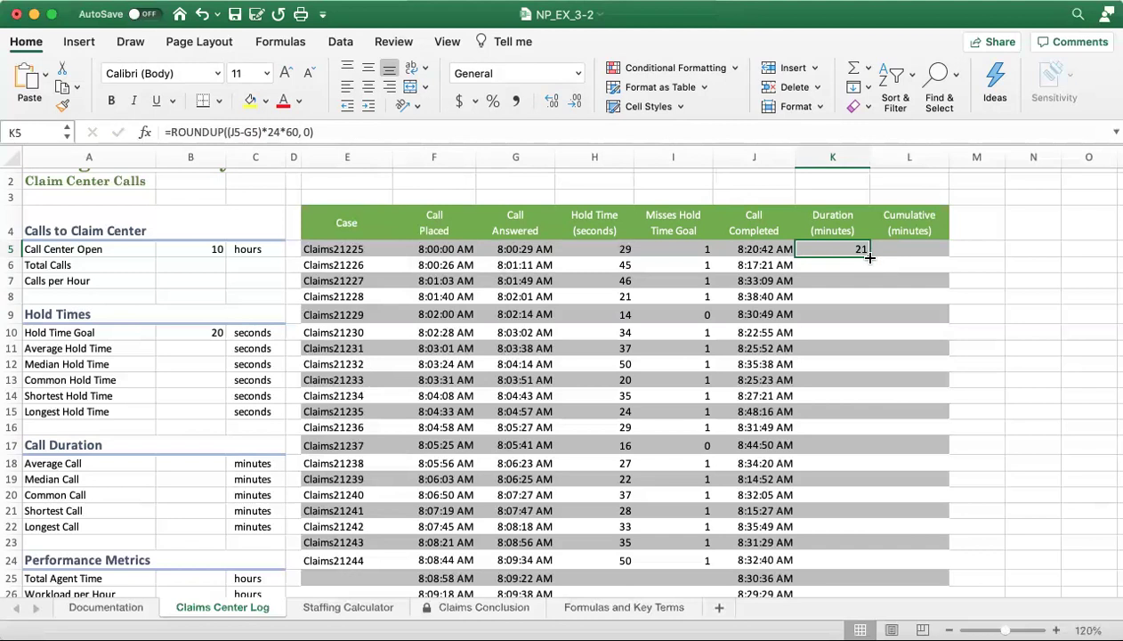
Fill the K5 duration formula down to K24 without formatting
left_click_drag(869, 257, 882, 564)
left_click(885, 582)
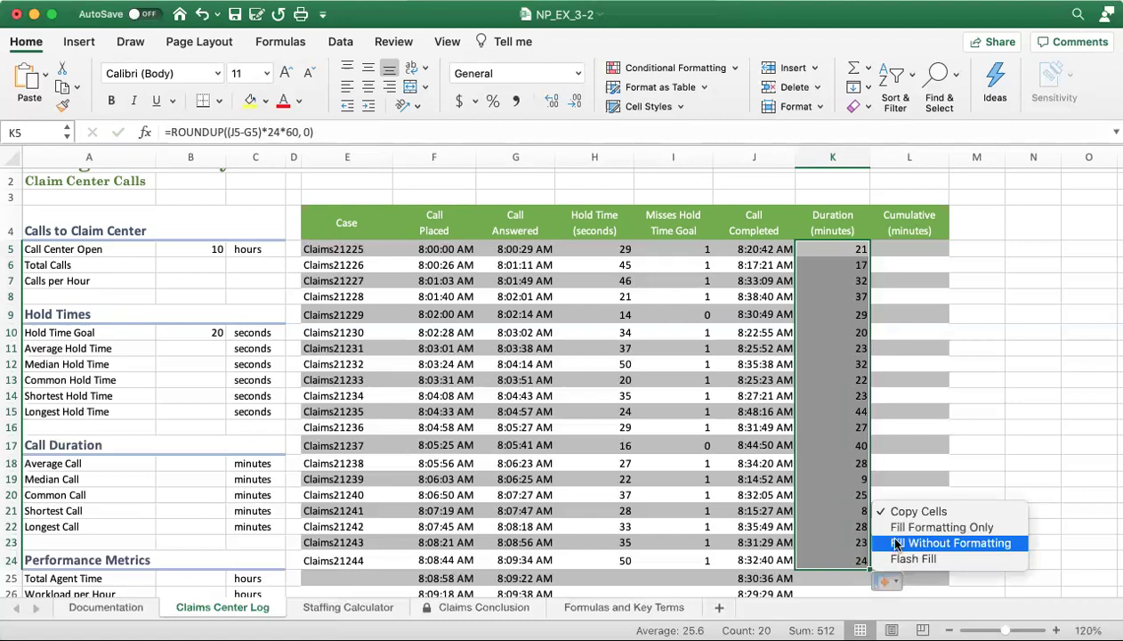
left_click(897, 544)
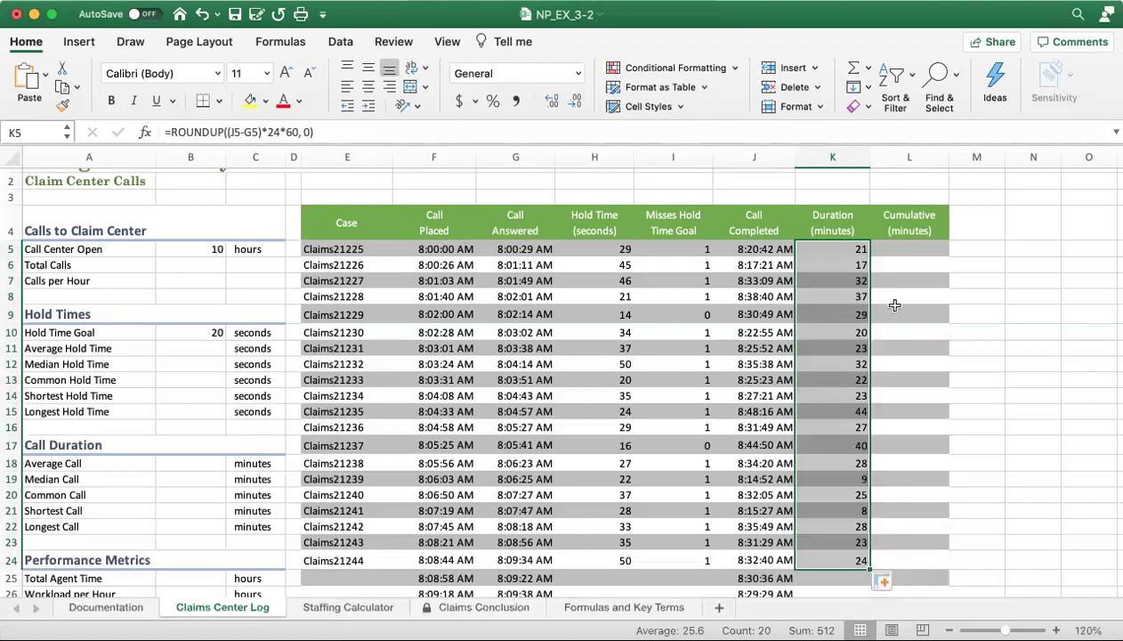
Enter the running total formula =SUM($K$5:K5) in L5 of the Cumulative column, with the first reference absolute
left_click(913, 251)
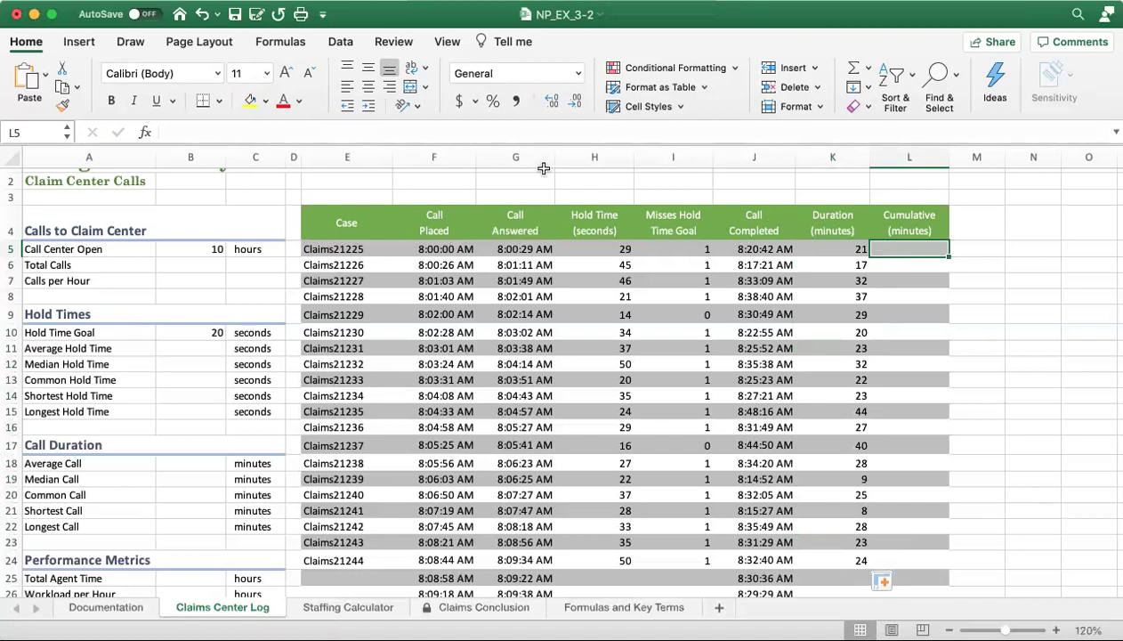
left_click(487, 131)
type("=su")
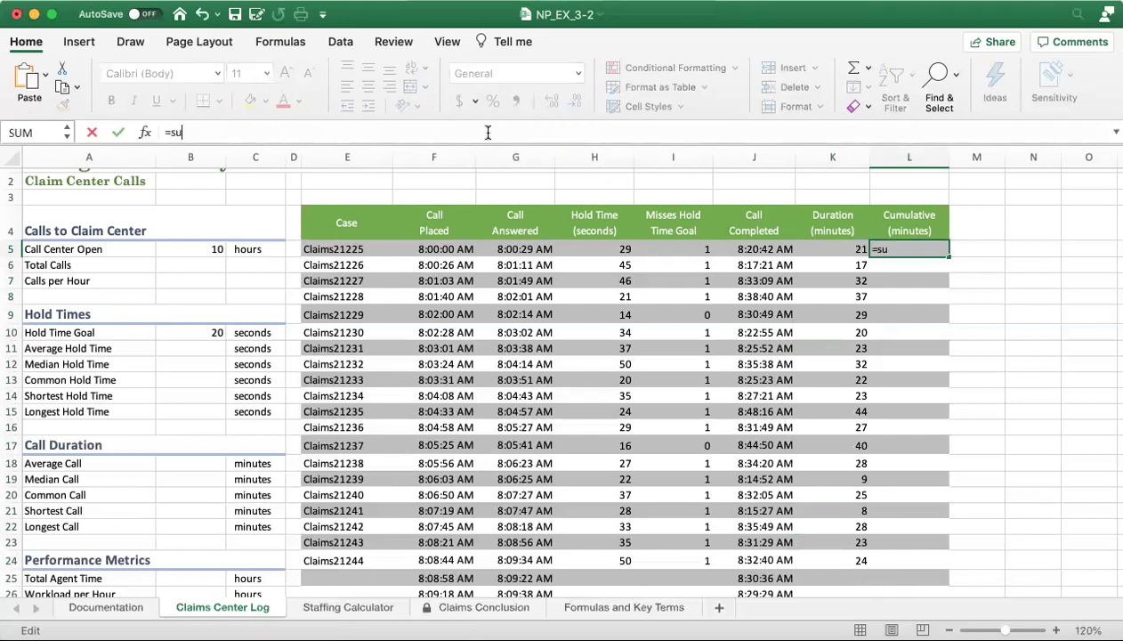
type("m(")
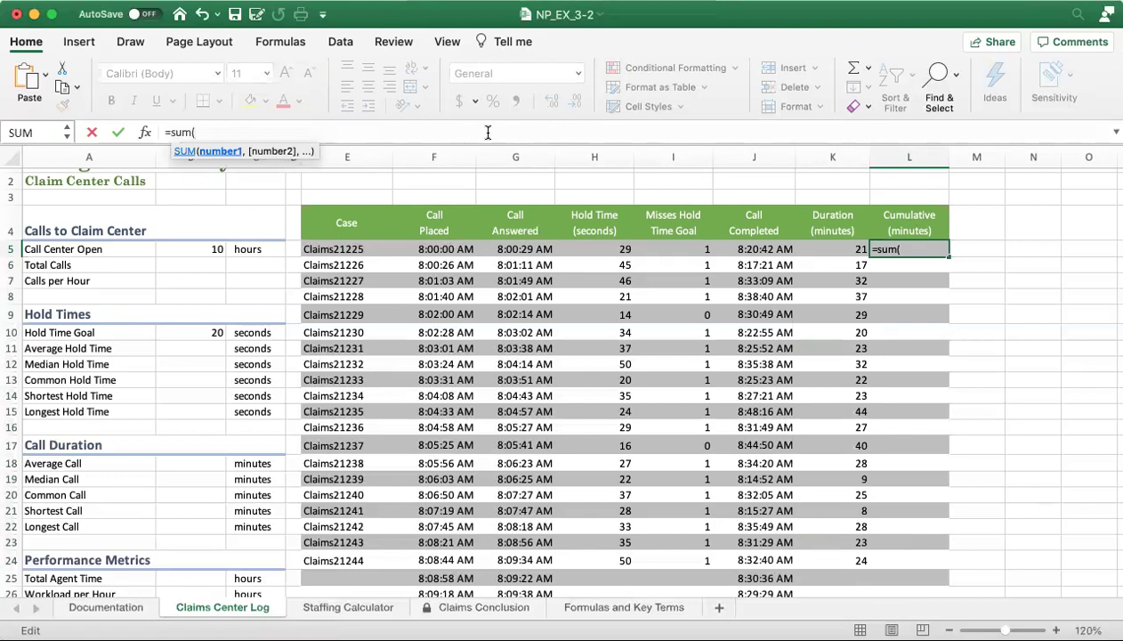
left_click(835, 253)
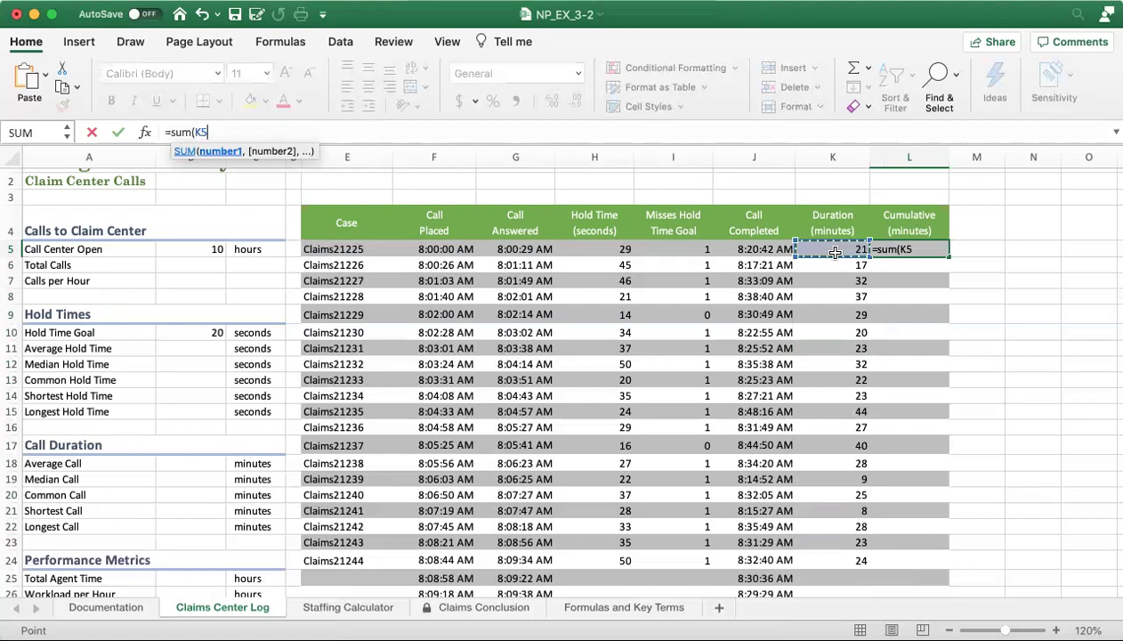
type(":K5)")
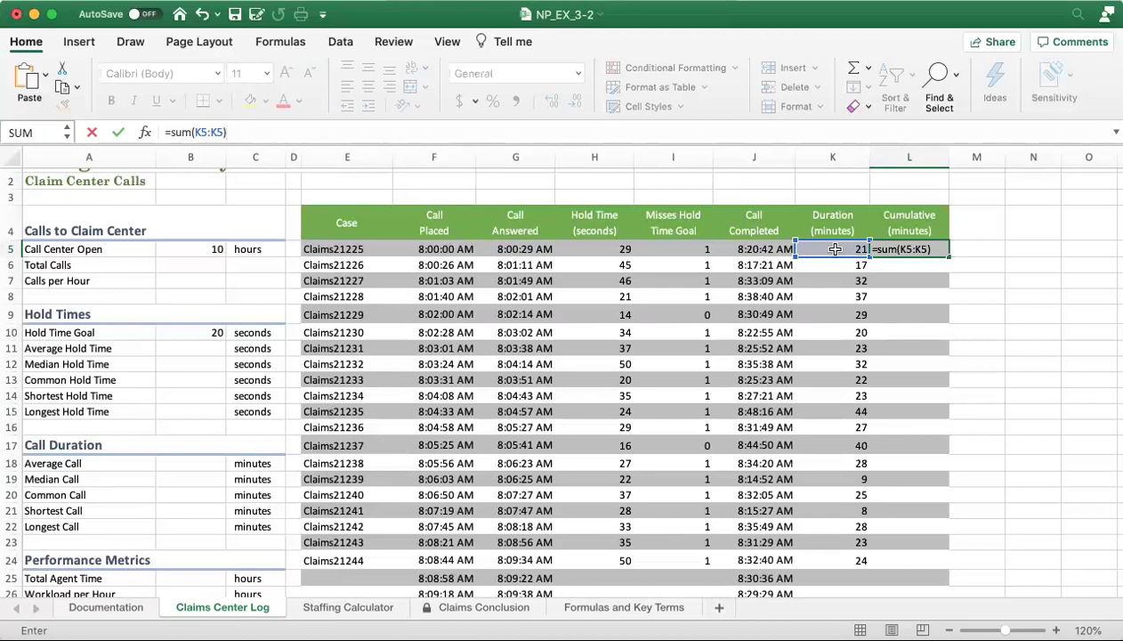
left_click(199, 132)
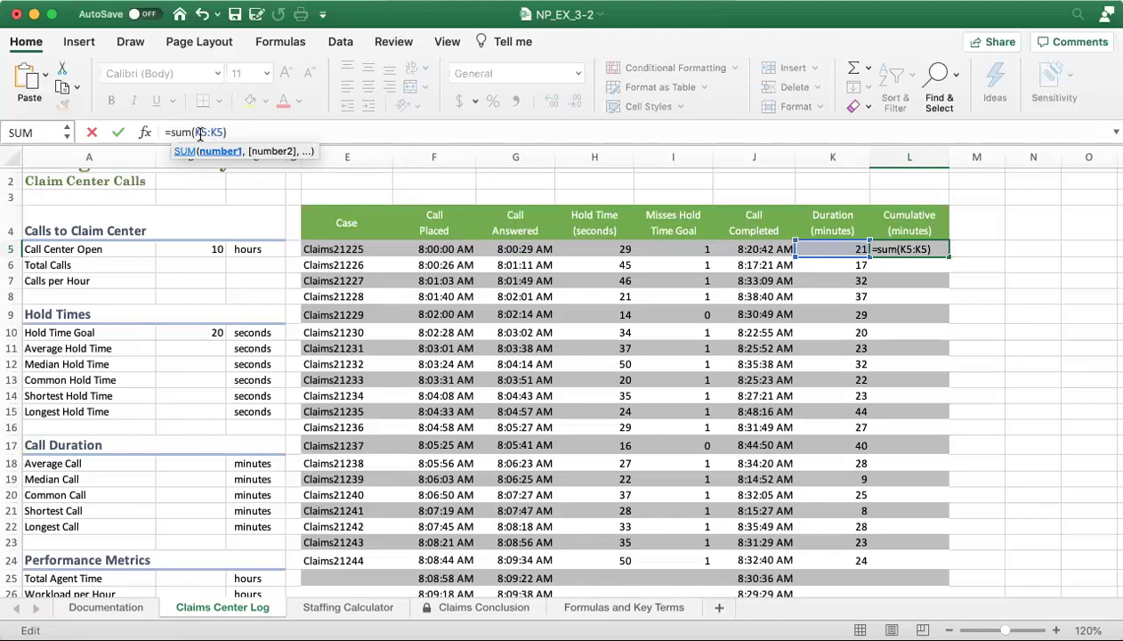
key("F4")
left_click(118, 131)
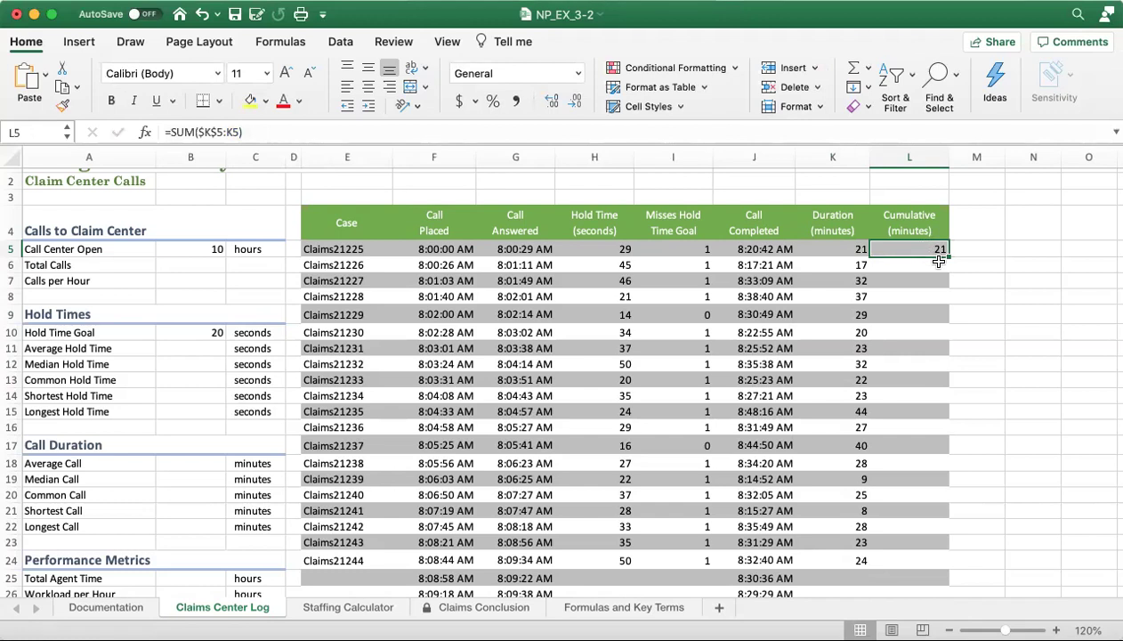
Fill the L5 cumulative formula down to L24 without formatting
left_click_drag(947, 256, 956, 563)
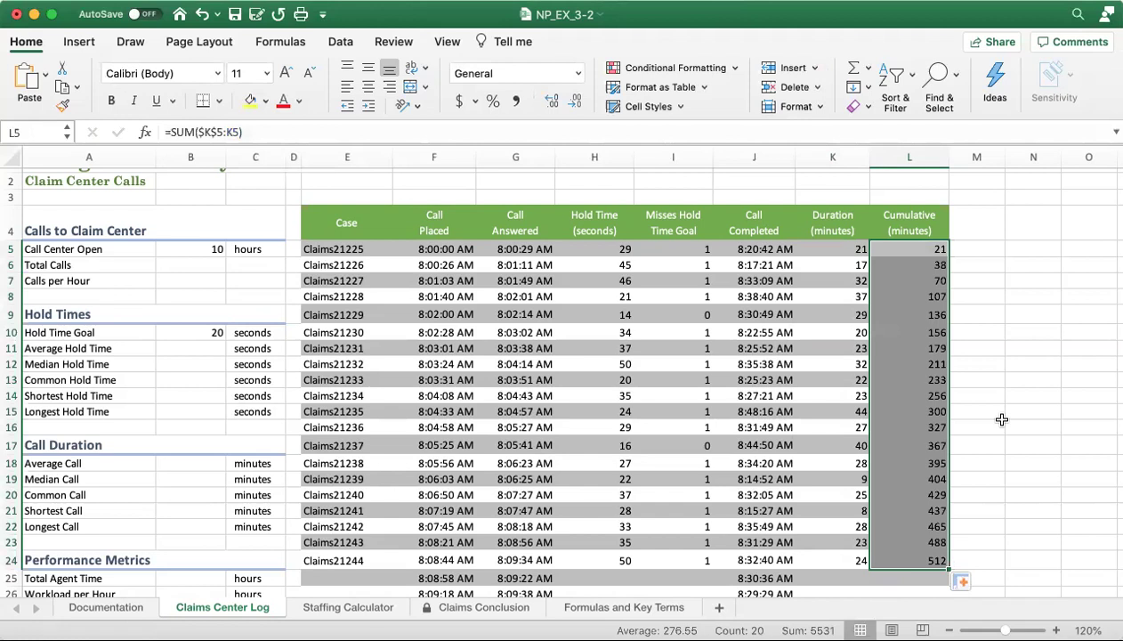
left_click(962, 580)
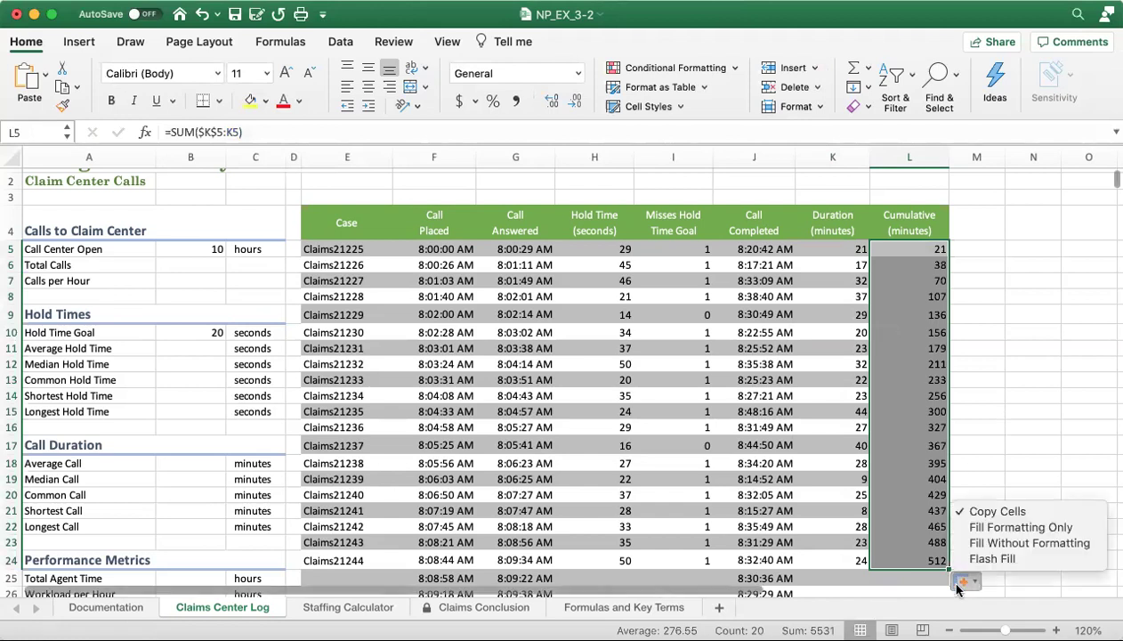
left_click(984, 543)
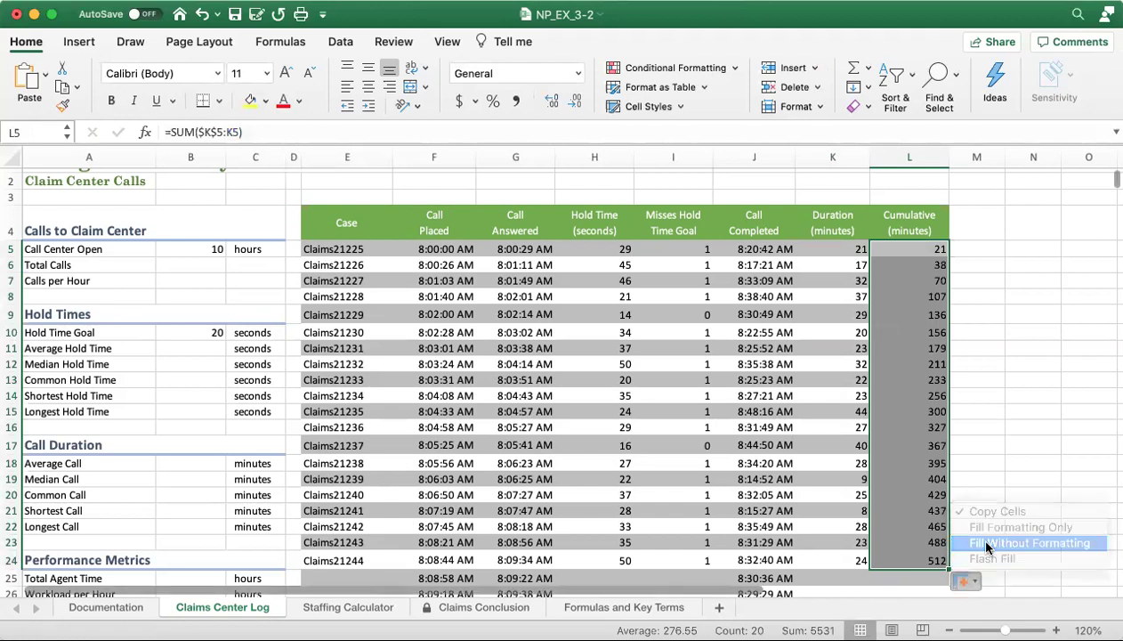